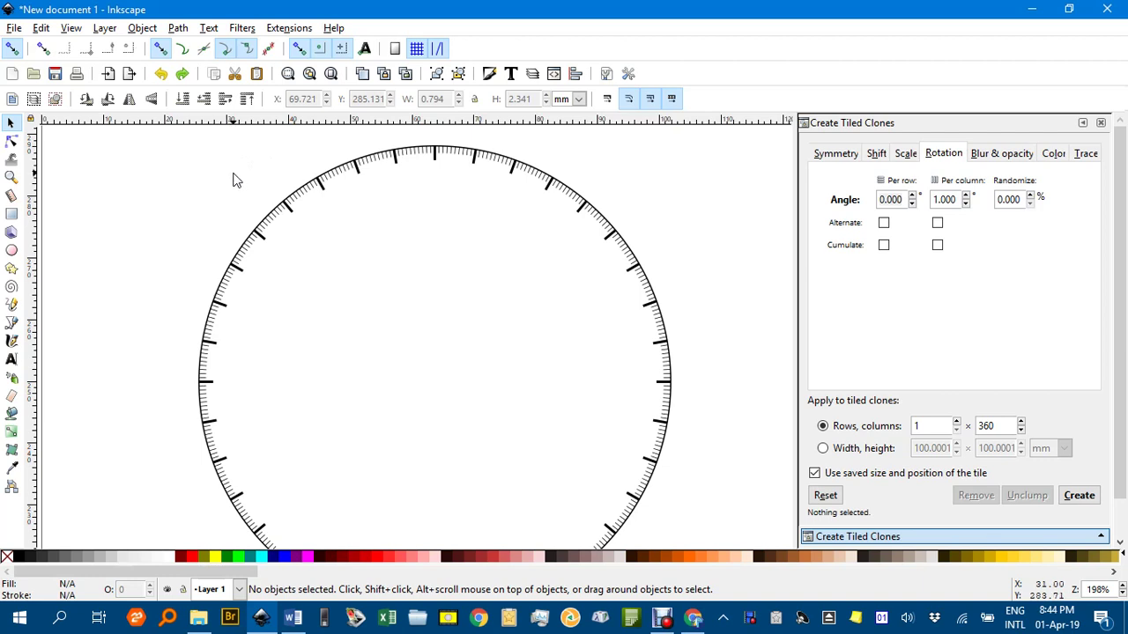
Step: Delete the old dial and draw a fresh circle about 56.327 mm across on the empty canvas
key("ctrl+a")
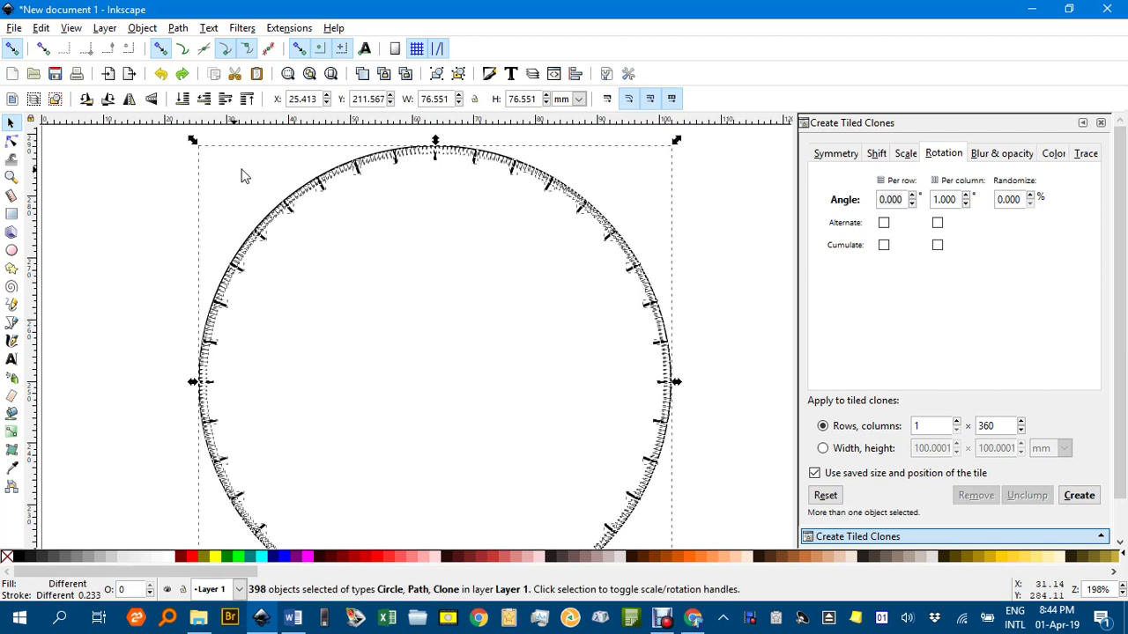
key("Delete")
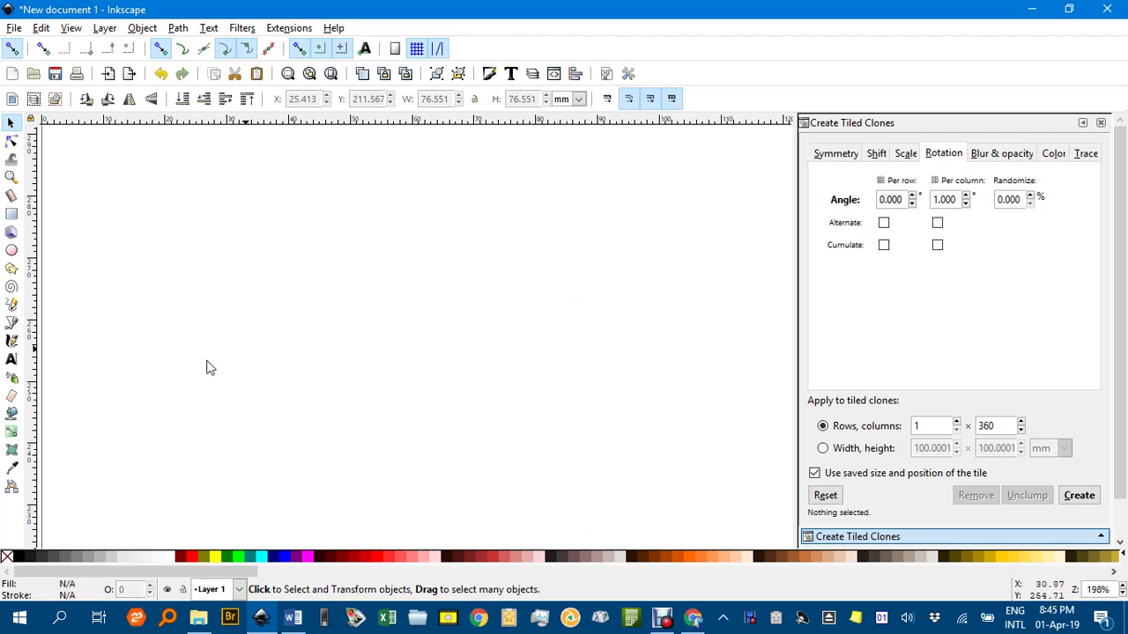
left_click(12, 250)
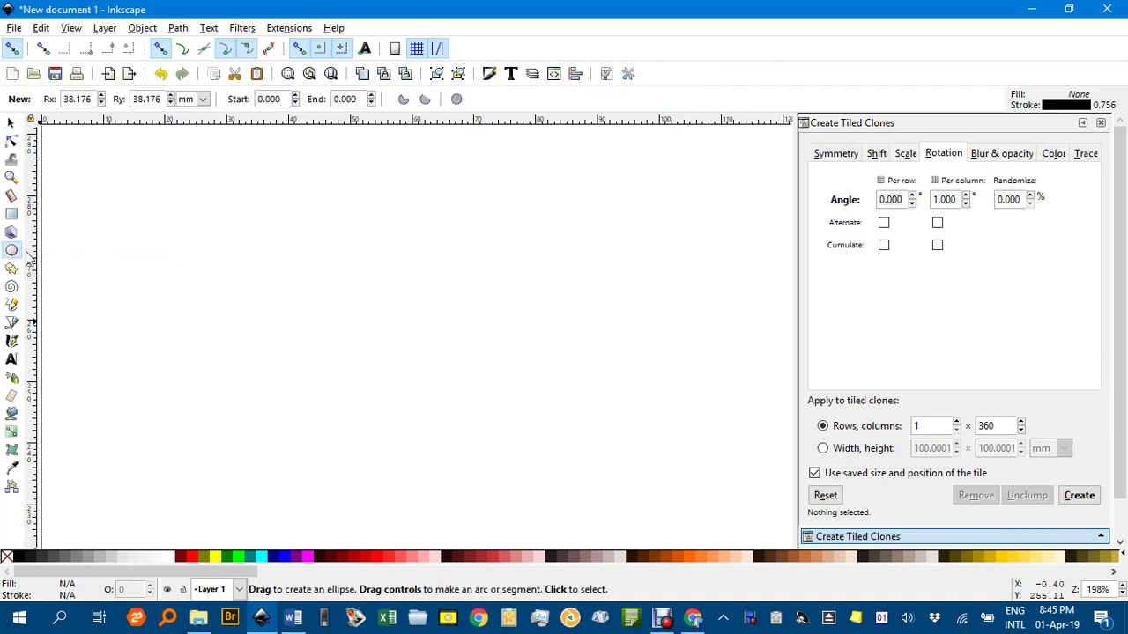
left_click_drag(401, 316, 607, 485)
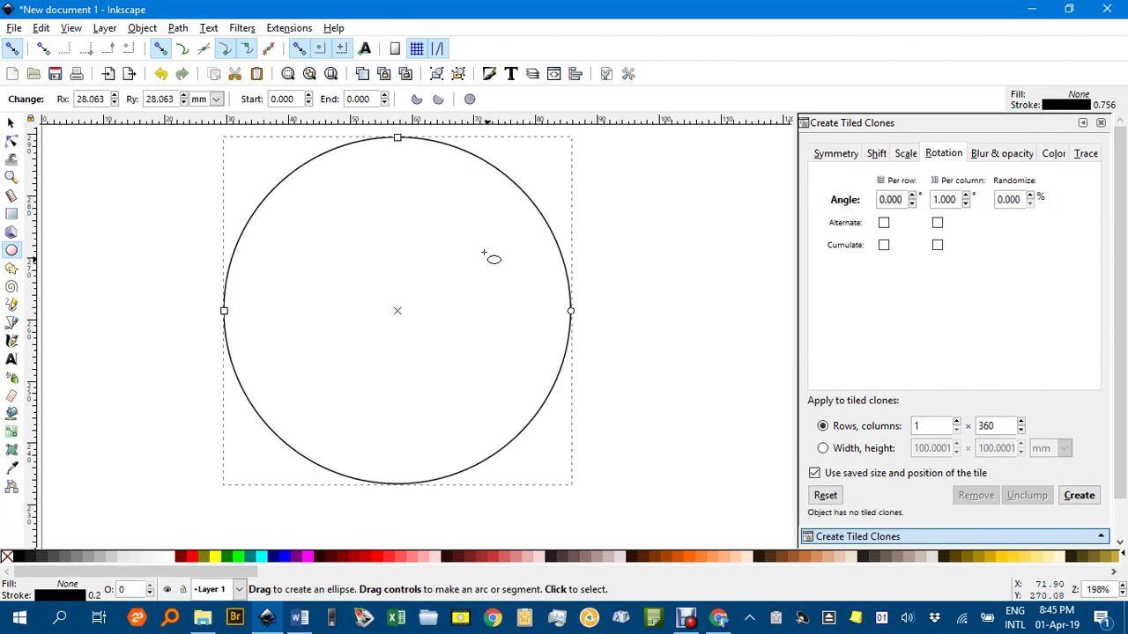
scroll(493, 264, "up", 2)
left_click(10, 124)
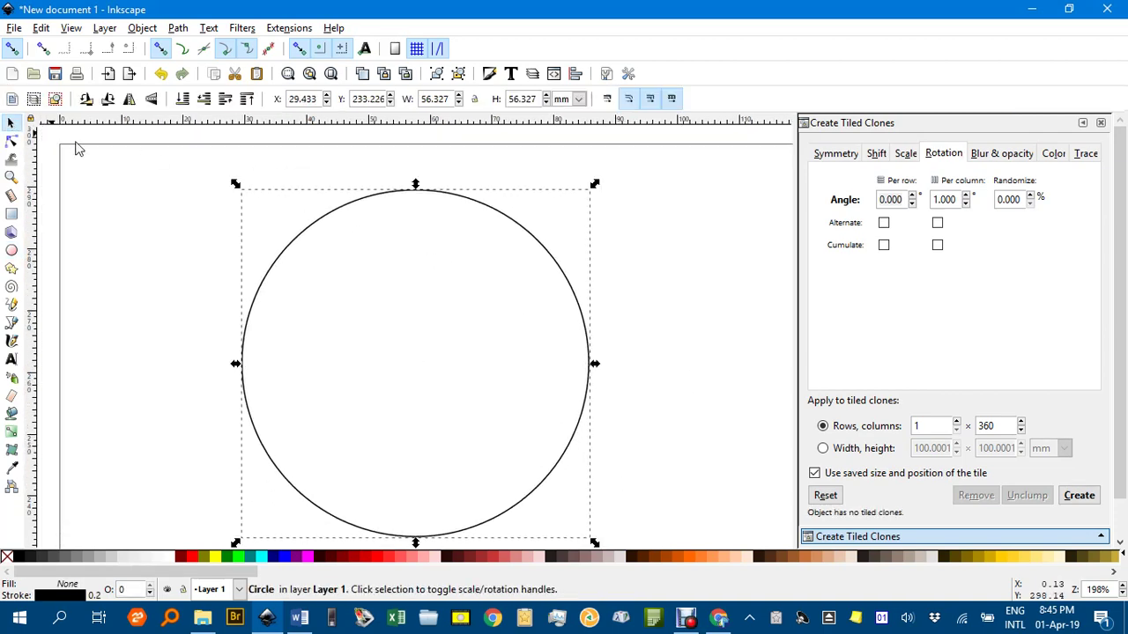
left_click(118, 176)
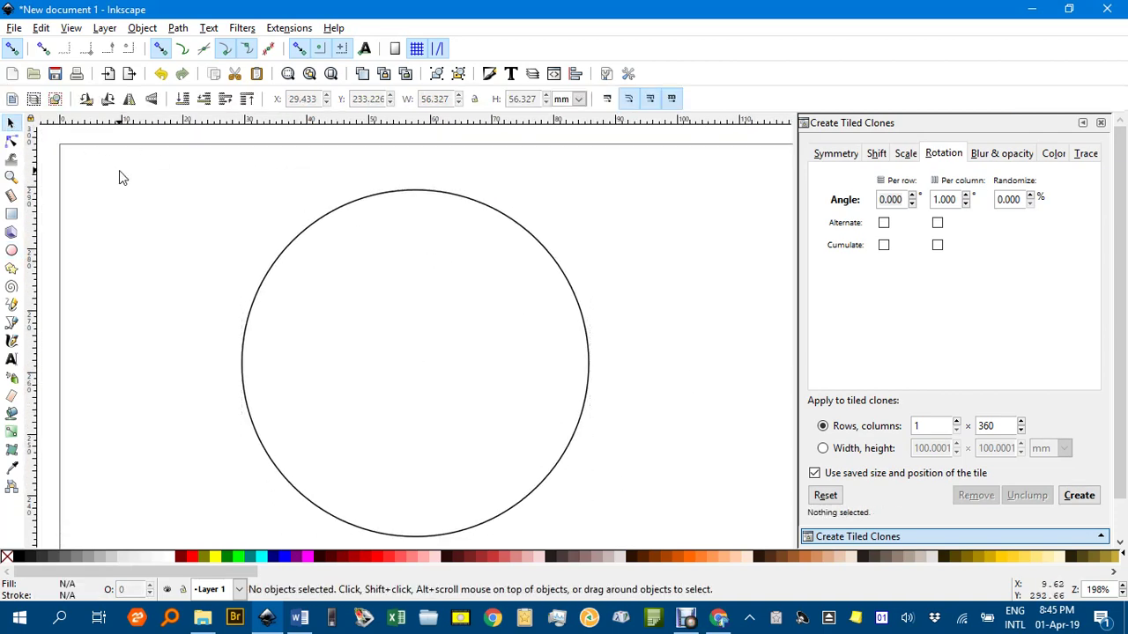
left_click(49, 31)
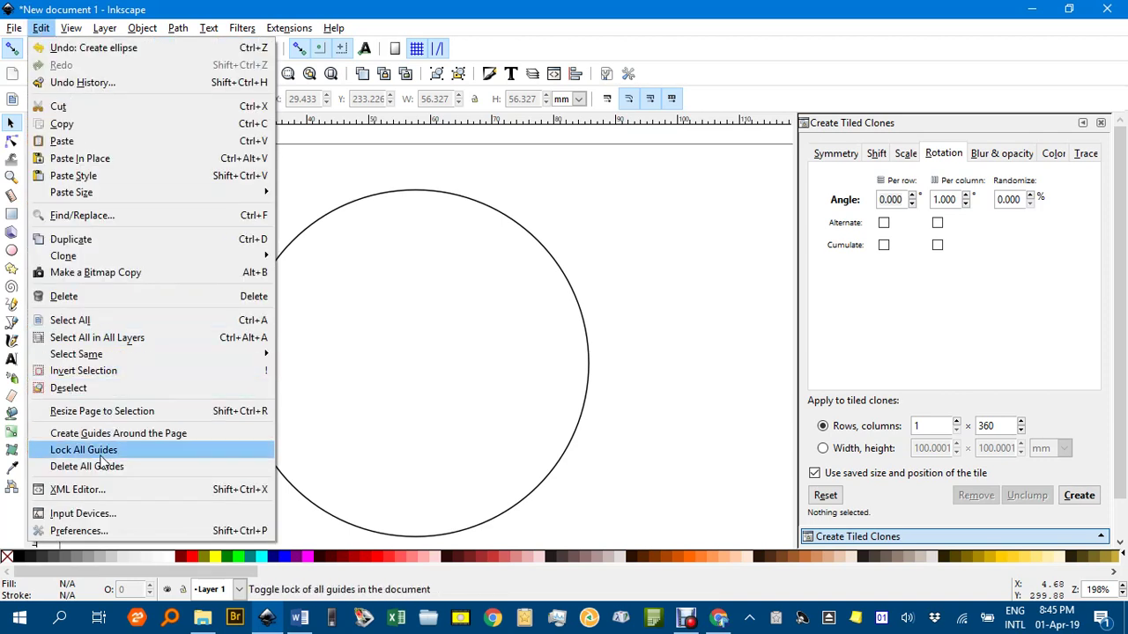
left_click(88, 532)
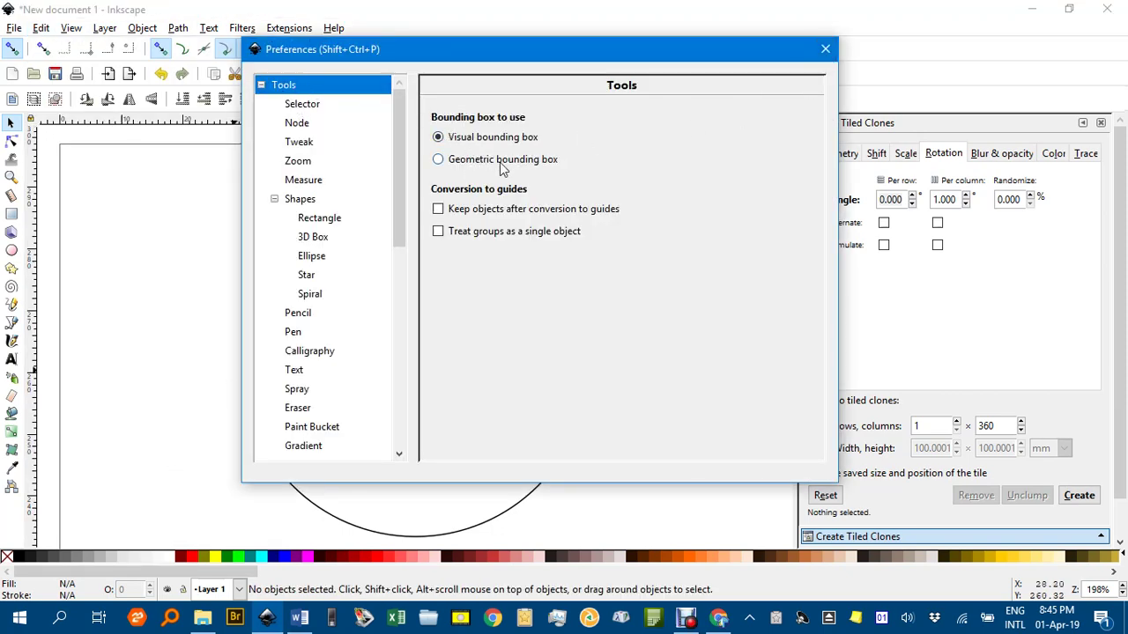
left_click(825, 49)
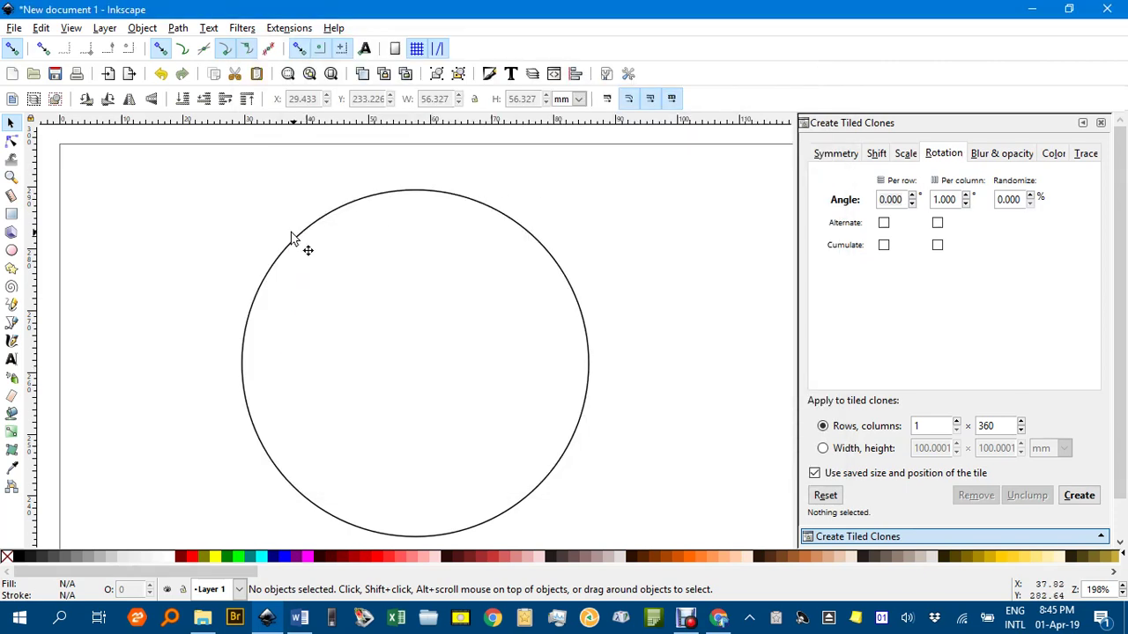
Step: Draw a 4.276 mm vertical tick line down from the circle's top quadrant, then select it
left_click(11, 323)
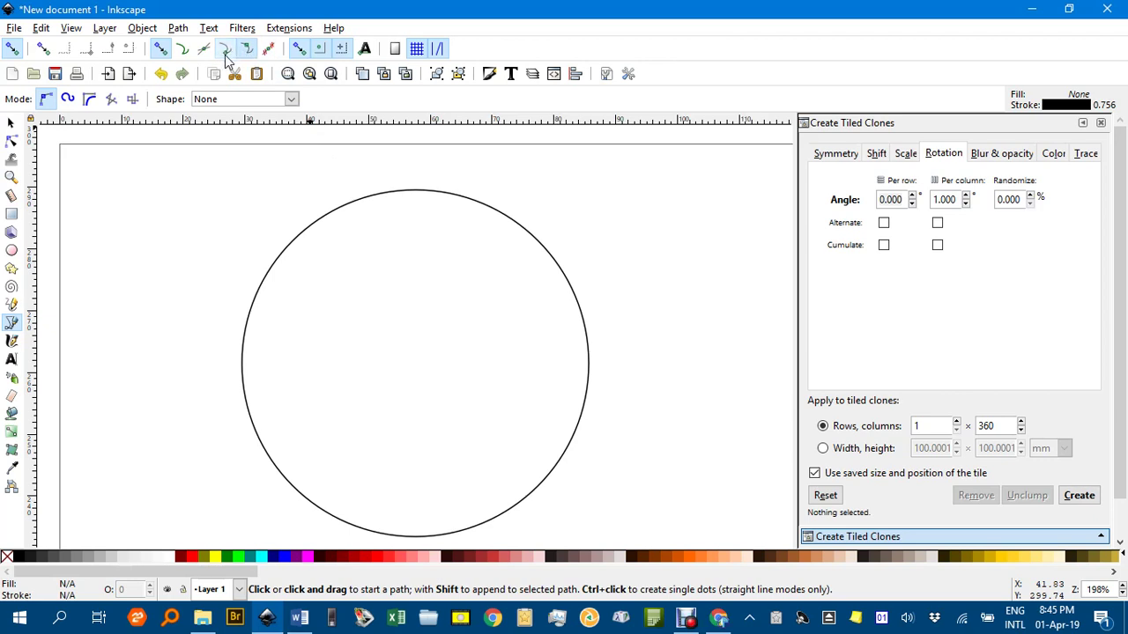
left_click(422, 196)
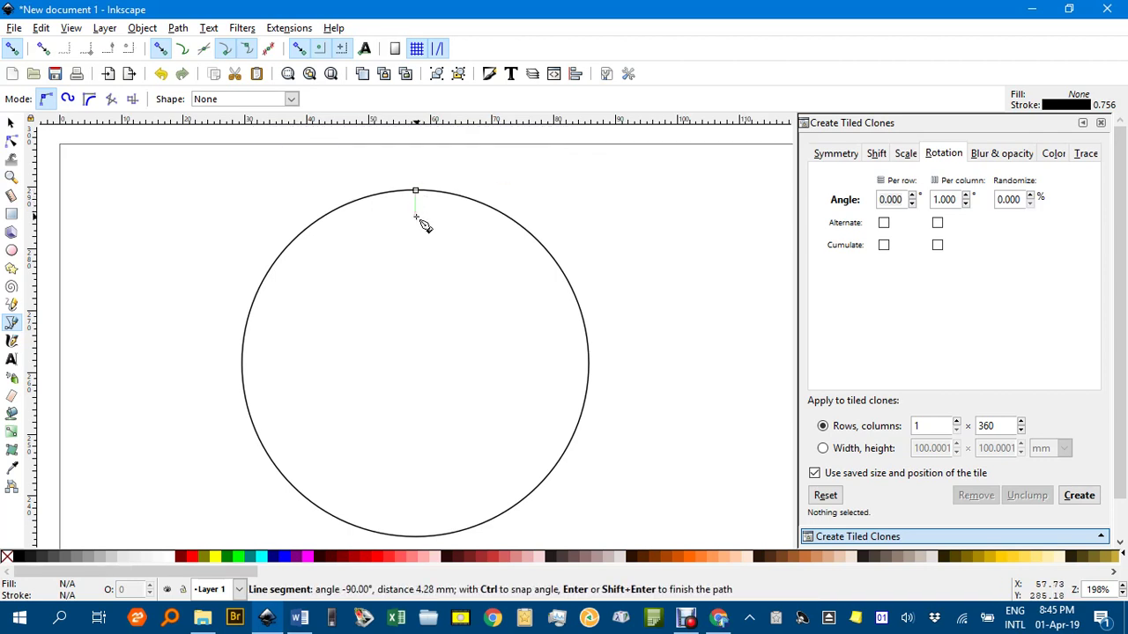
left_click(415, 216)
key("Return")
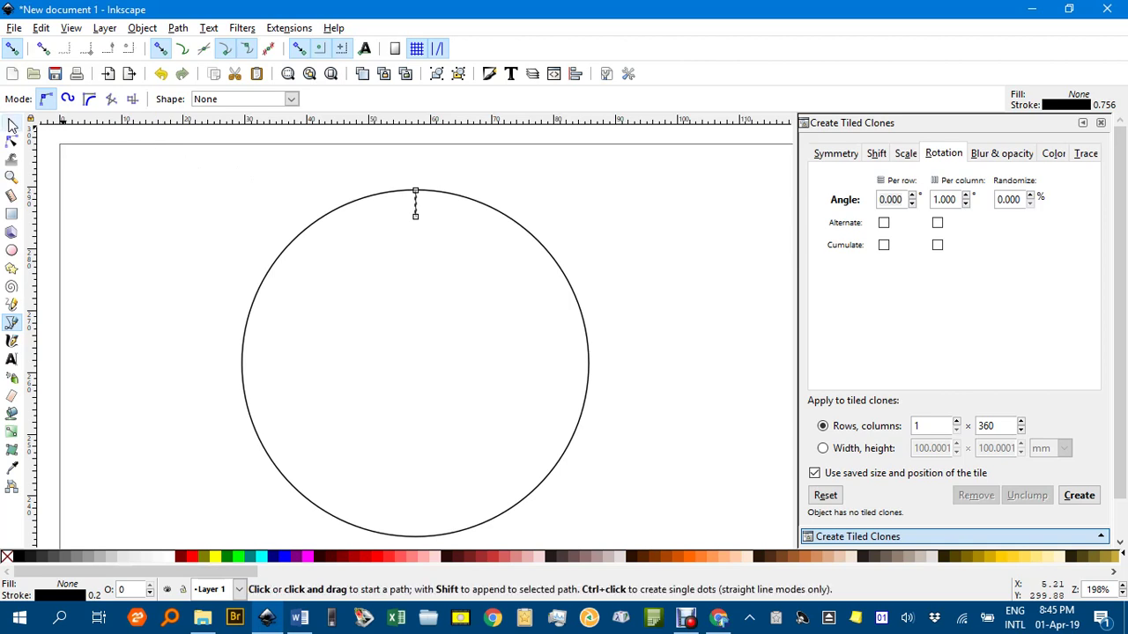
left_click(12, 124)
left_click(202, 184)
left_click(416, 203)
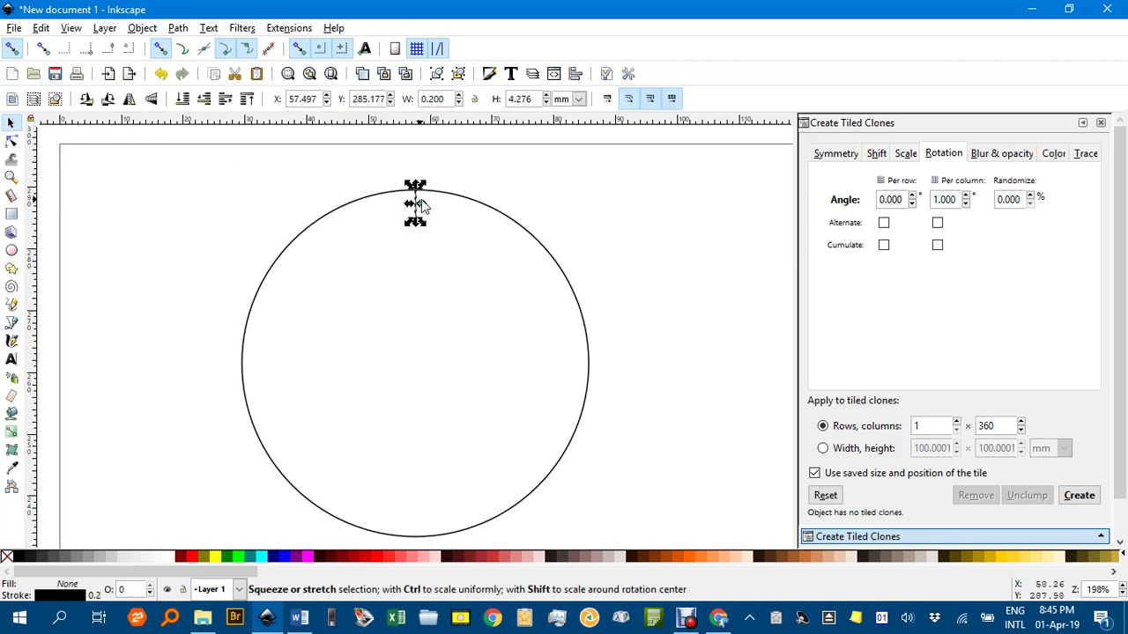
Step: Raise the tick line's stroke width to 1.000 mm in Fill and Stroke
key("shift+ctrl+f")
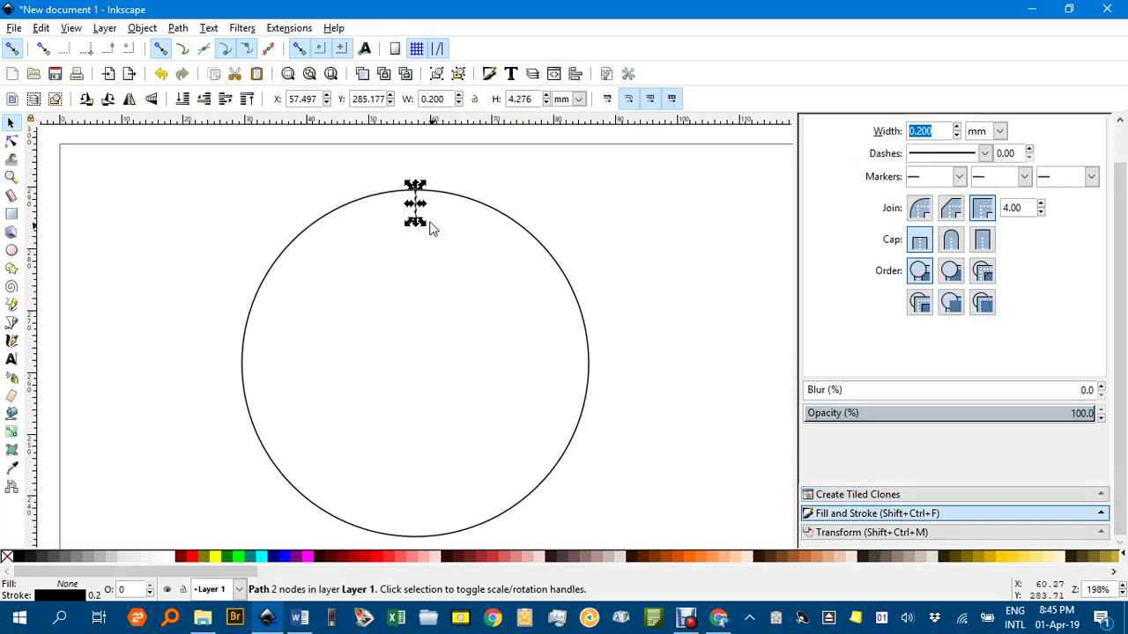
left_click(957, 127)
left_click(958, 127)
left_click(957, 128)
left_click(958, 128)
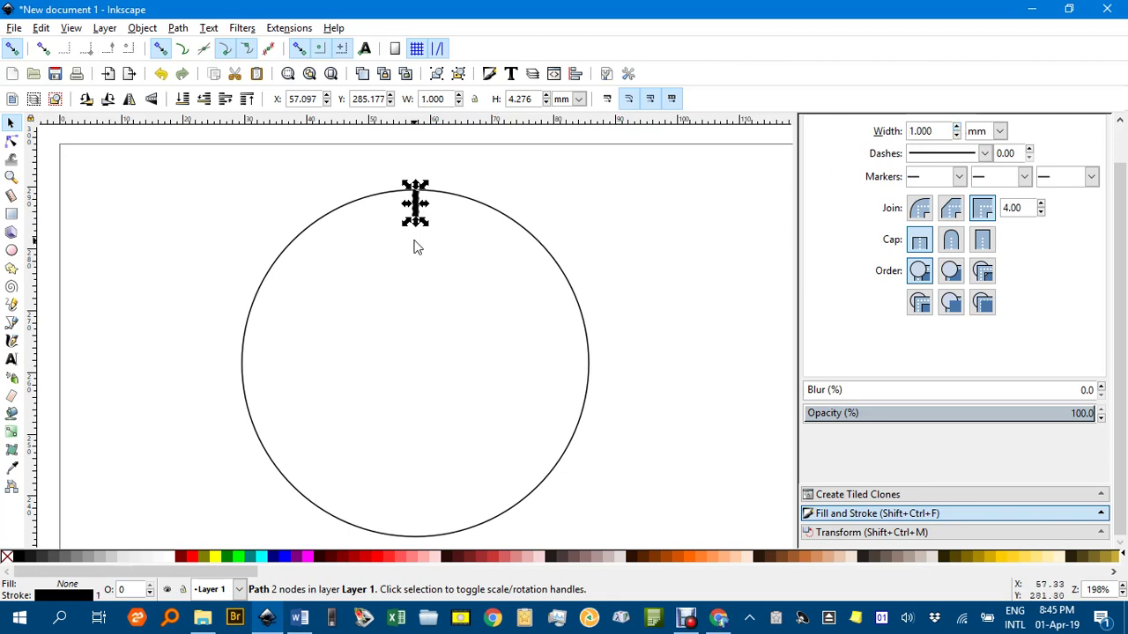
scroll(421, 216, "up", 4, "ctrl")
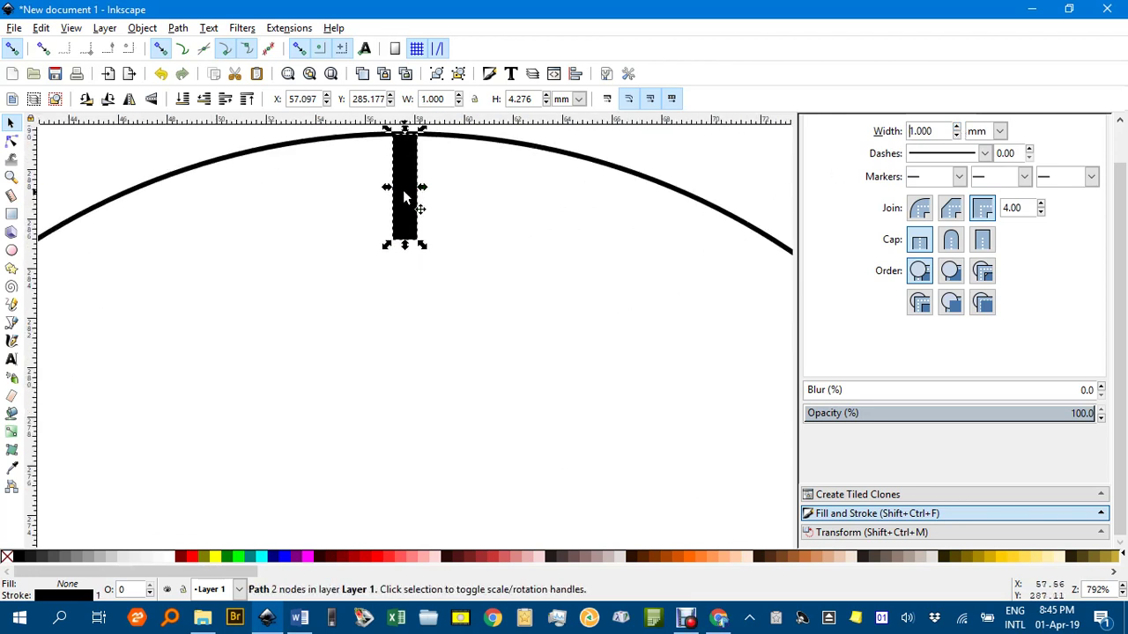
Step: Move the tick line's rotation centre down onto the circle's centre
left_click(404, 195)
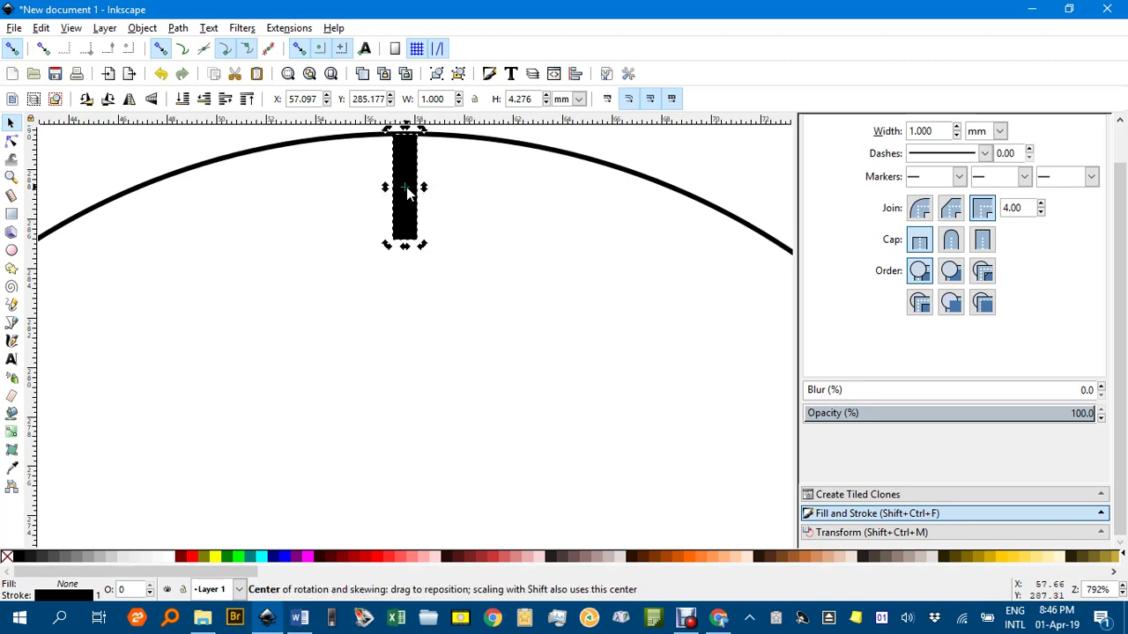
left_click_drag(405, 189, 428, 463)
scroll(495, 454, "down", 4, "ctrl")
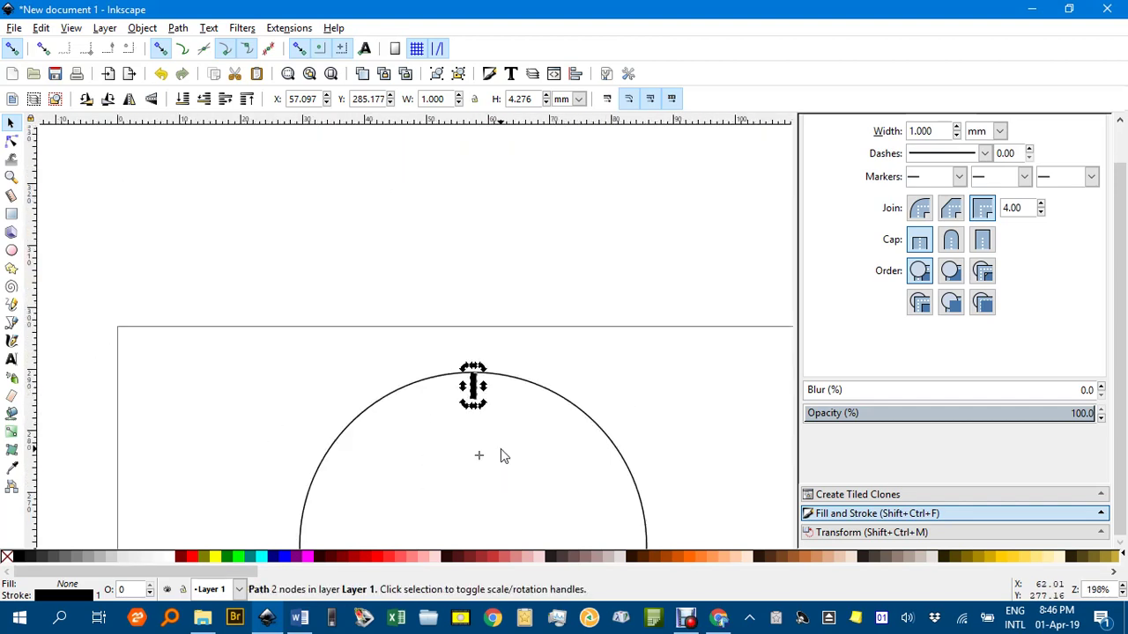
left_click_drag(500, 455, 423, 347)
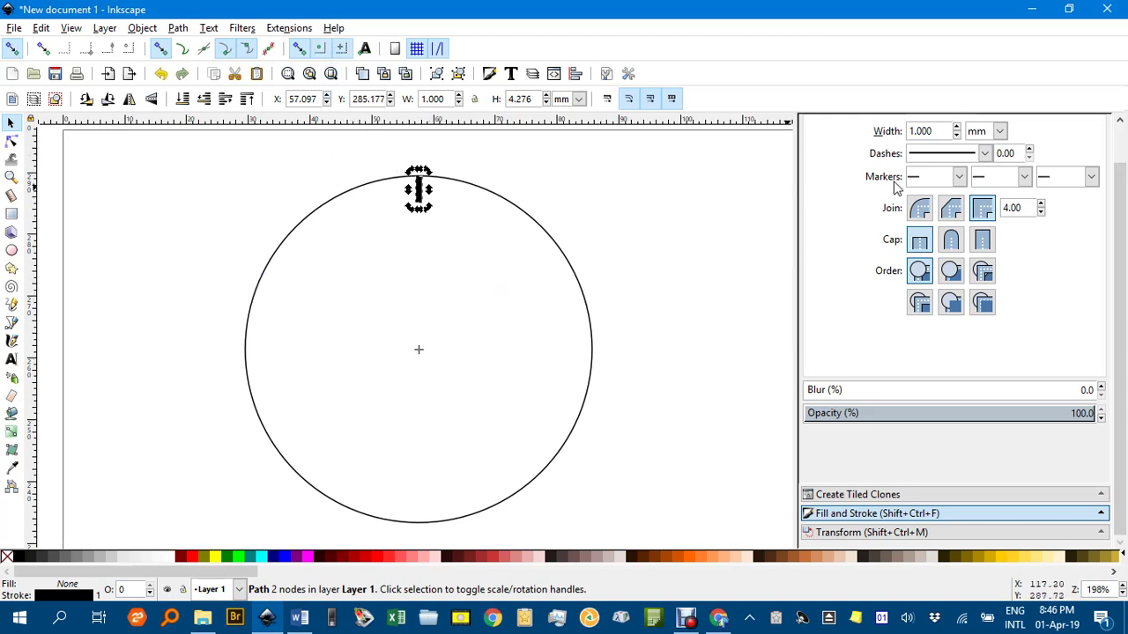
Step: Reduce the tick's stroke width to 0.400 mm and reselect it with its rotation centre showing
left_click(956, 135)
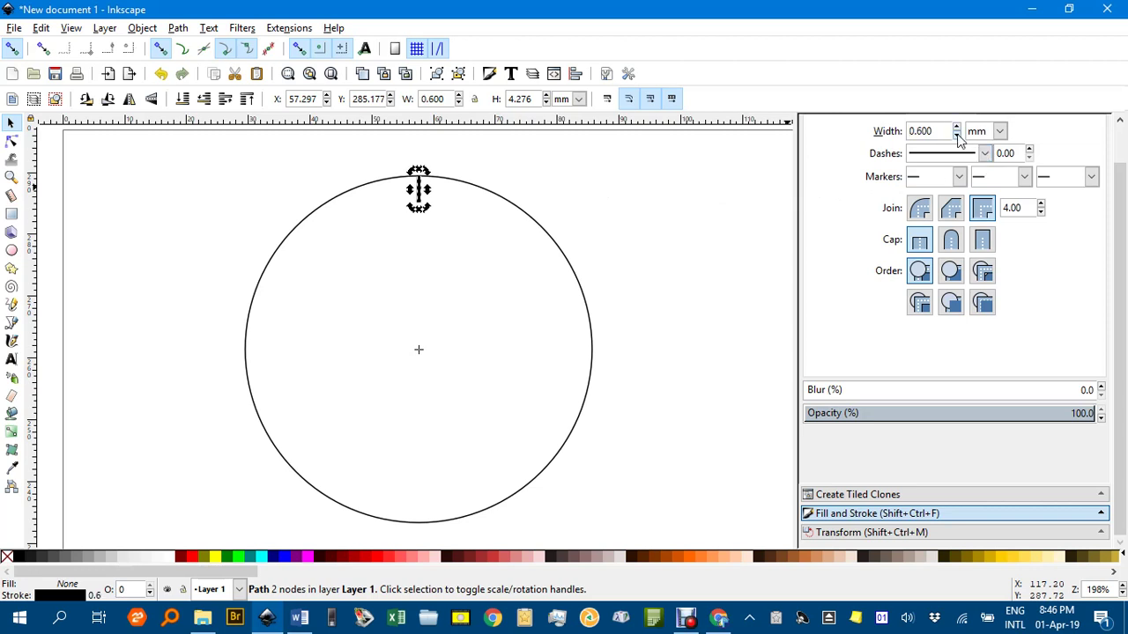
left_click(957, 134)
left_click(956, 135)
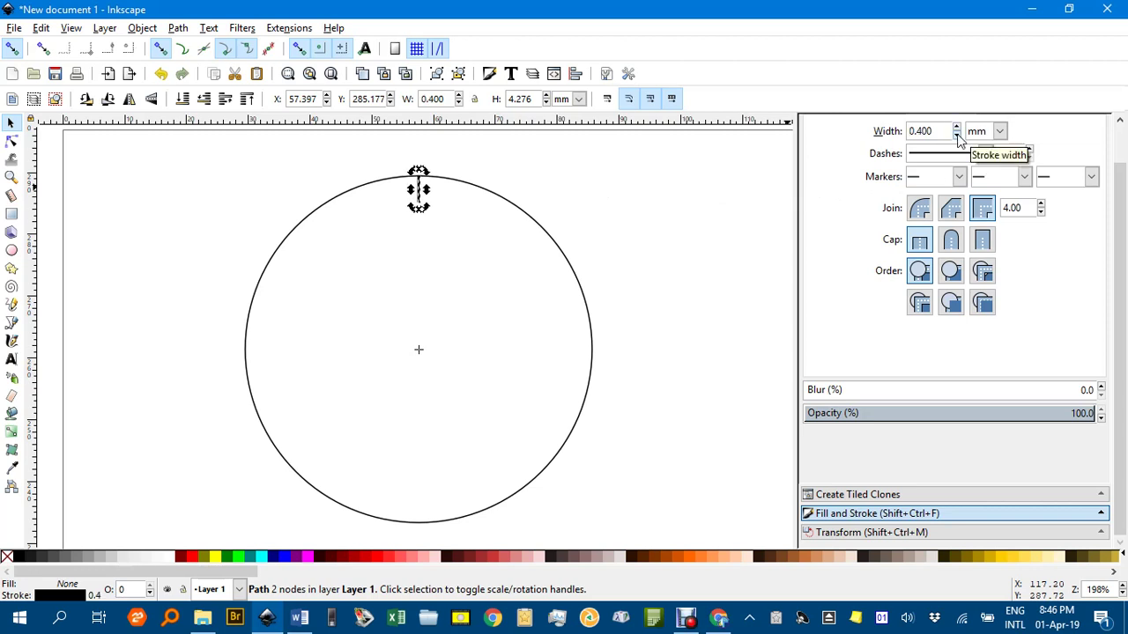
left_click(507, 180)
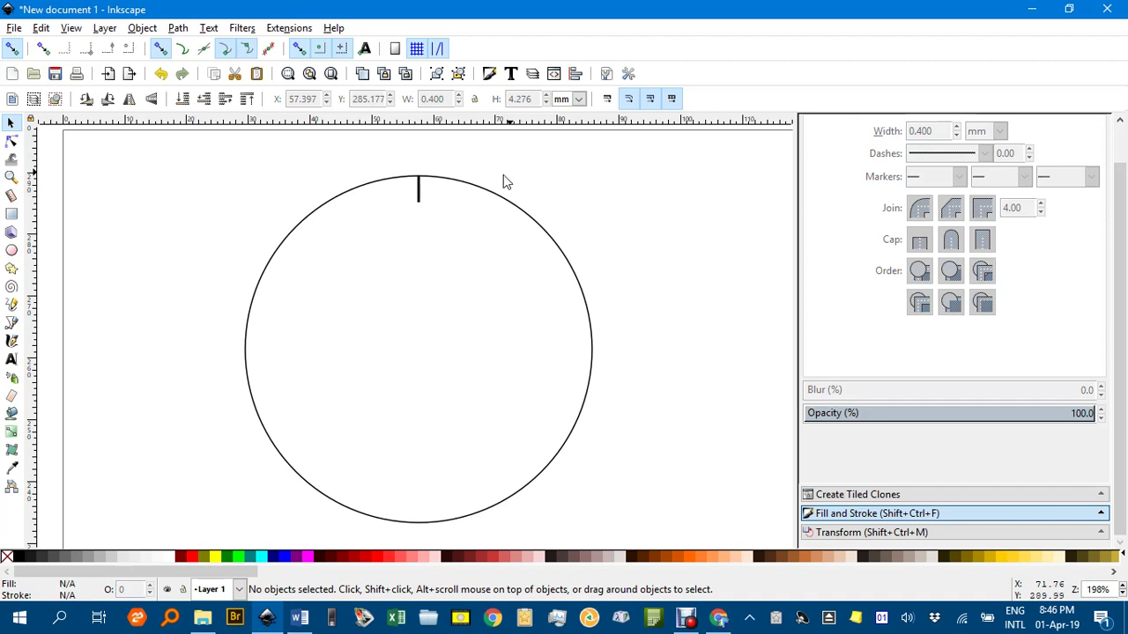
left_click(419, 196)
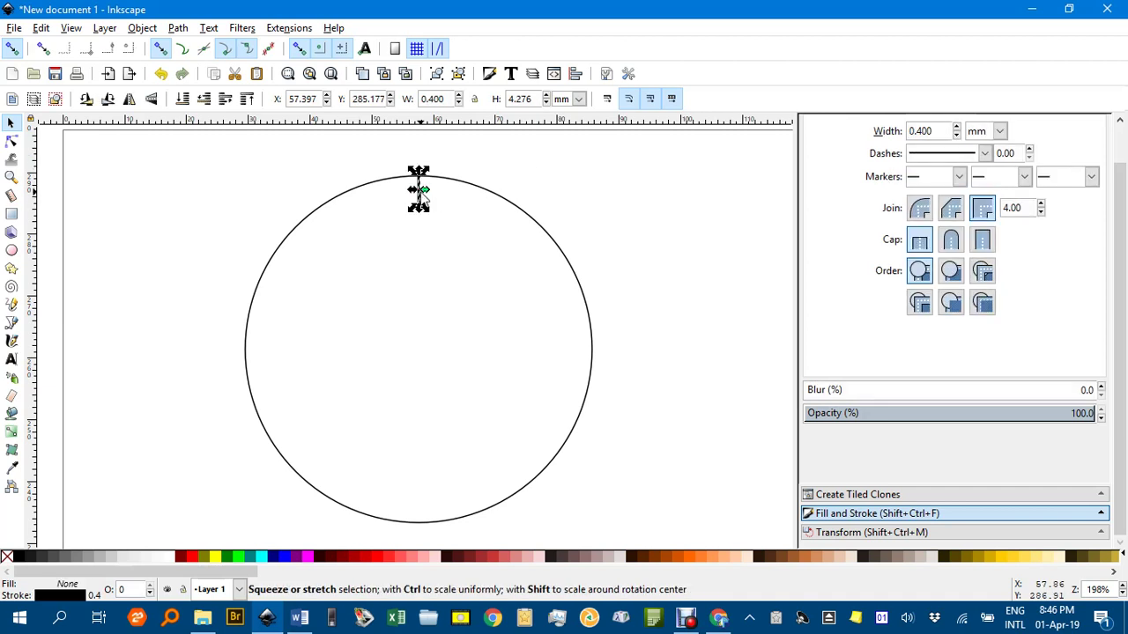
left_click(423, 194)
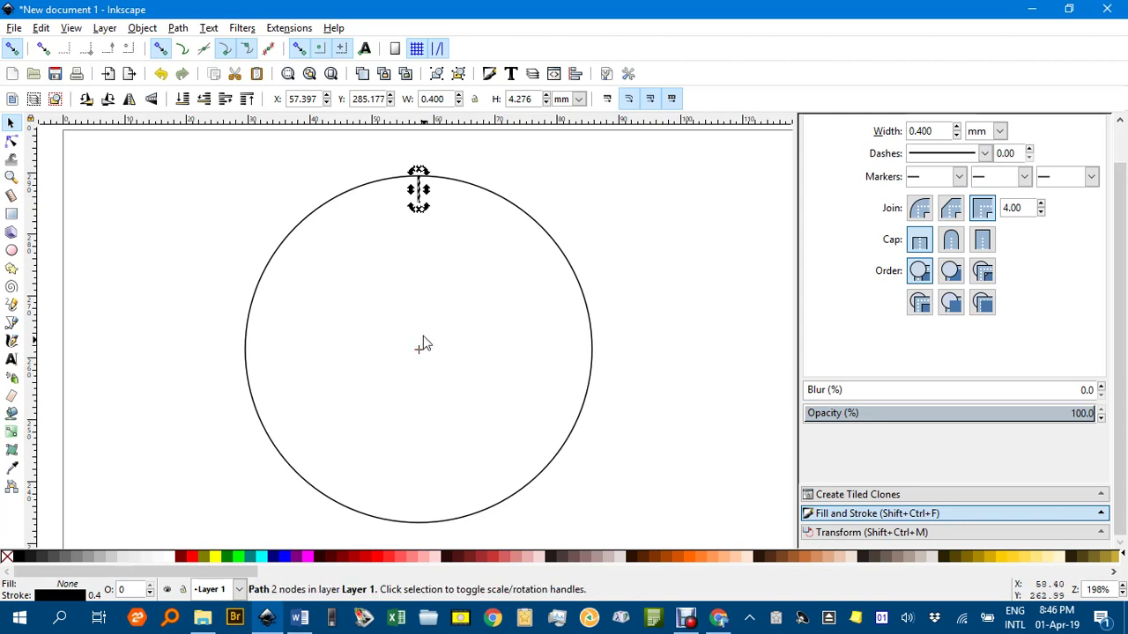
Step: Open Create Tiled Clones with P1 symmetry and set the tiling to 1 row × 36 columns
left_click(41, 29)
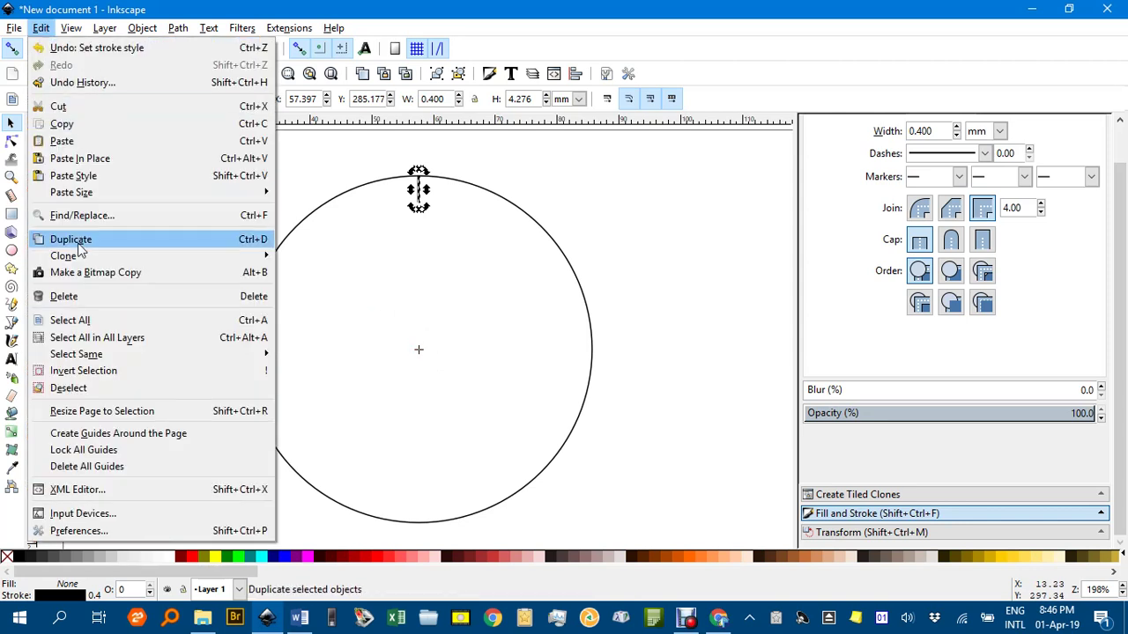
mouse_move(251, 264)
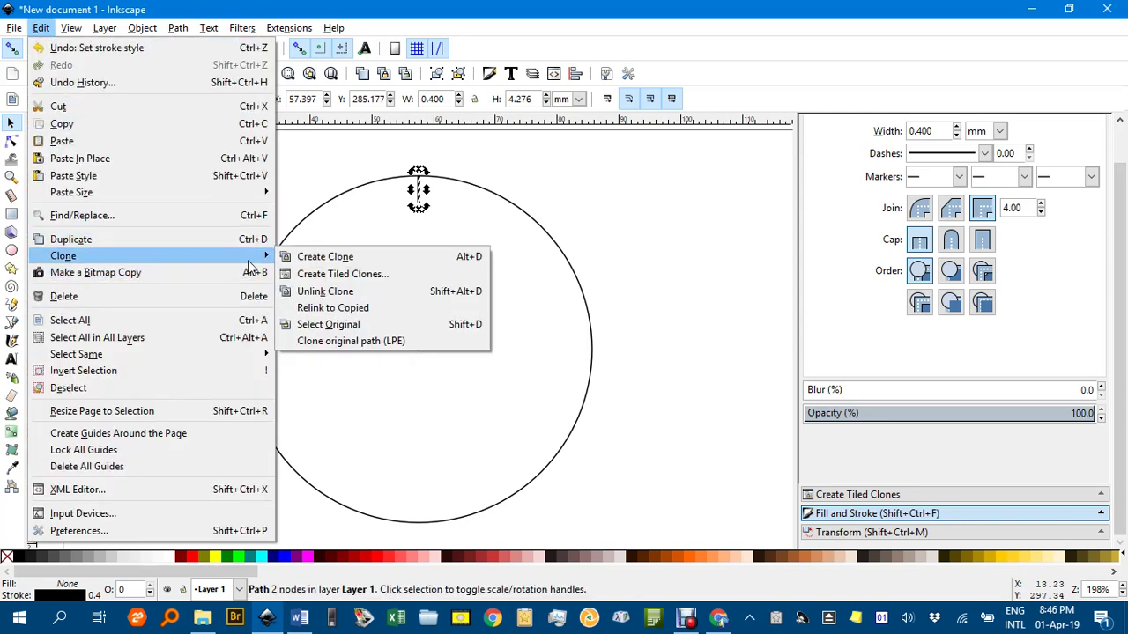
left_click(326, 276)
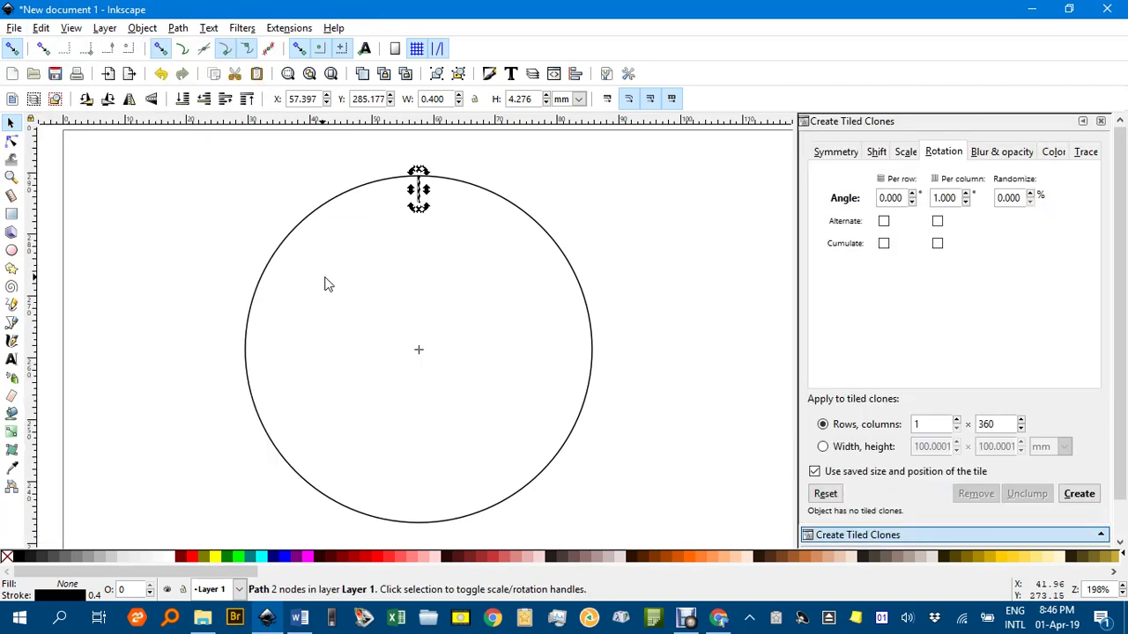
left_click(836, 153)
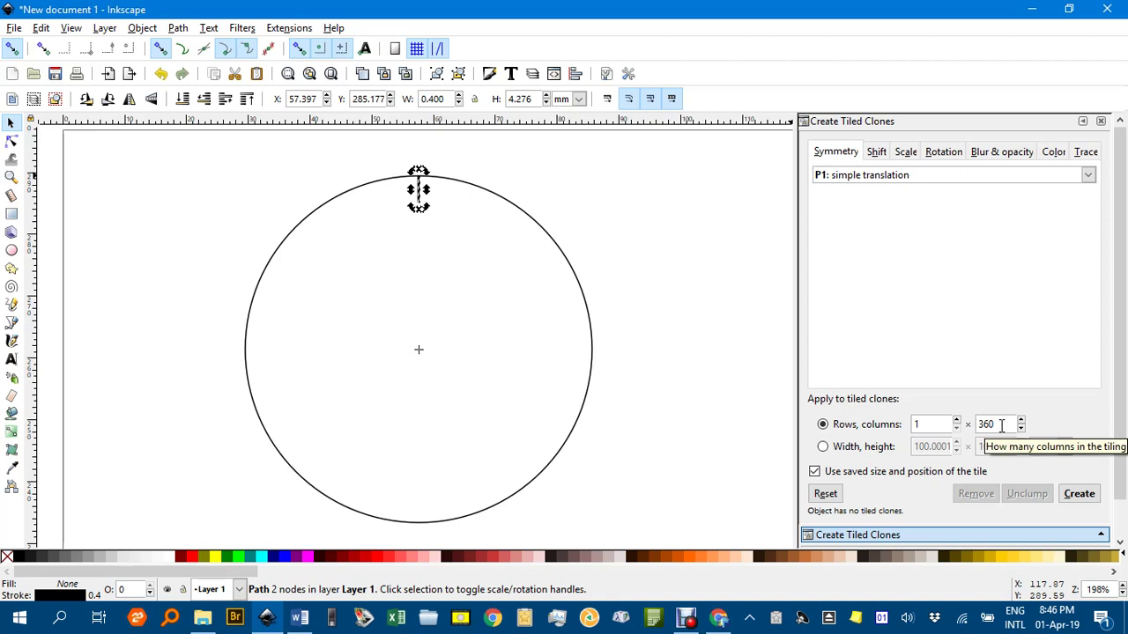
double_click(968, 426)
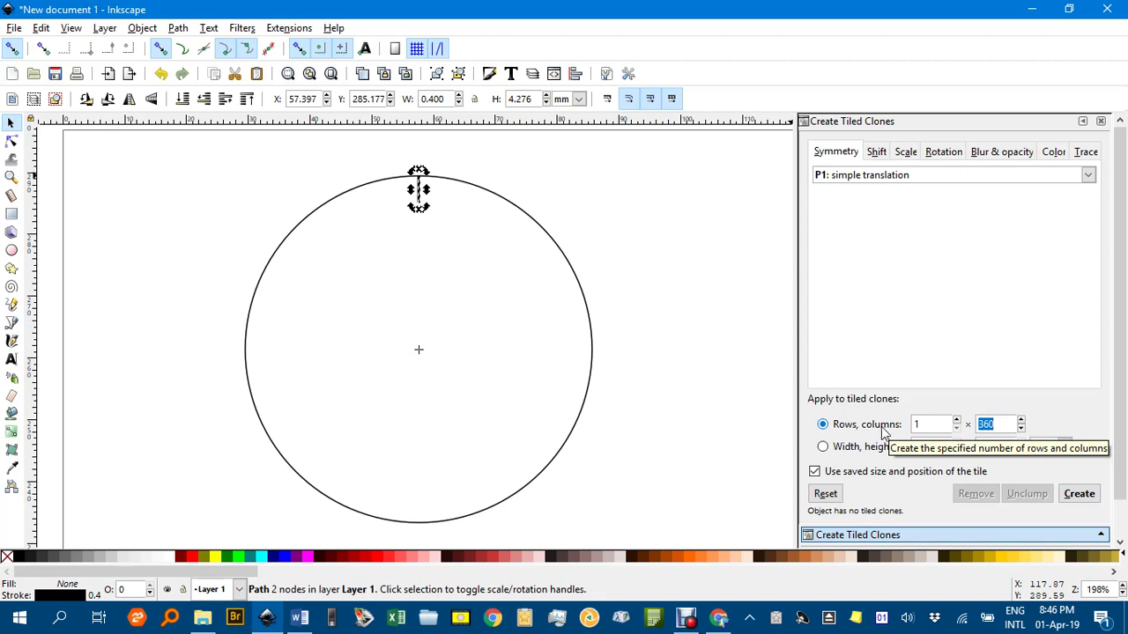
left_click(999, 424)
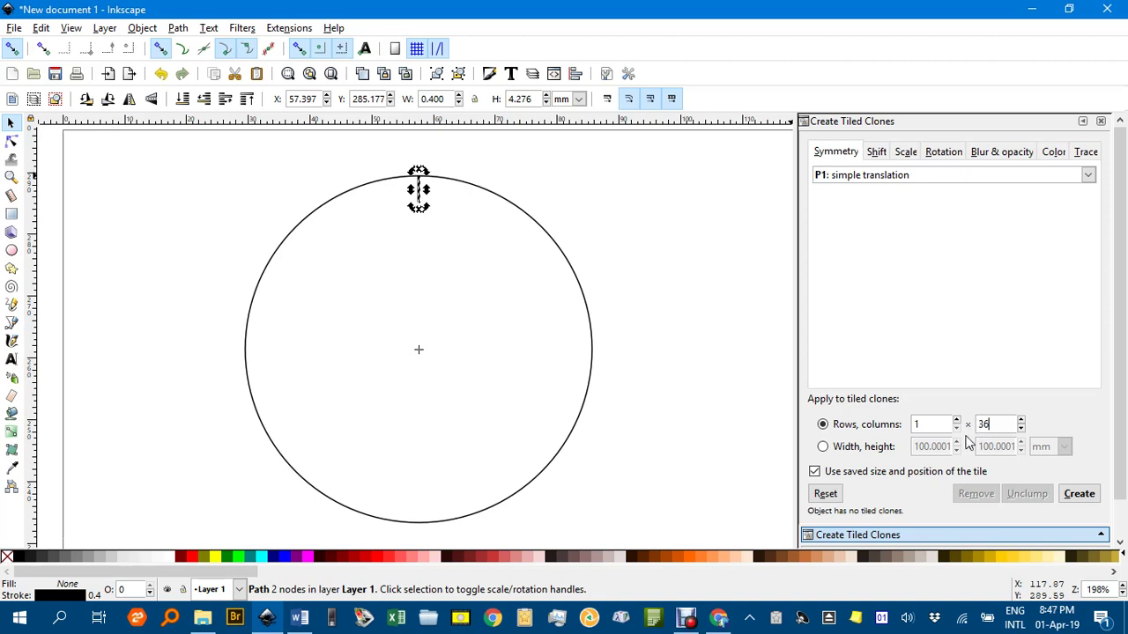
Step: Set the tiling's per-column rotation angle to 10°
left_click(876, 155)
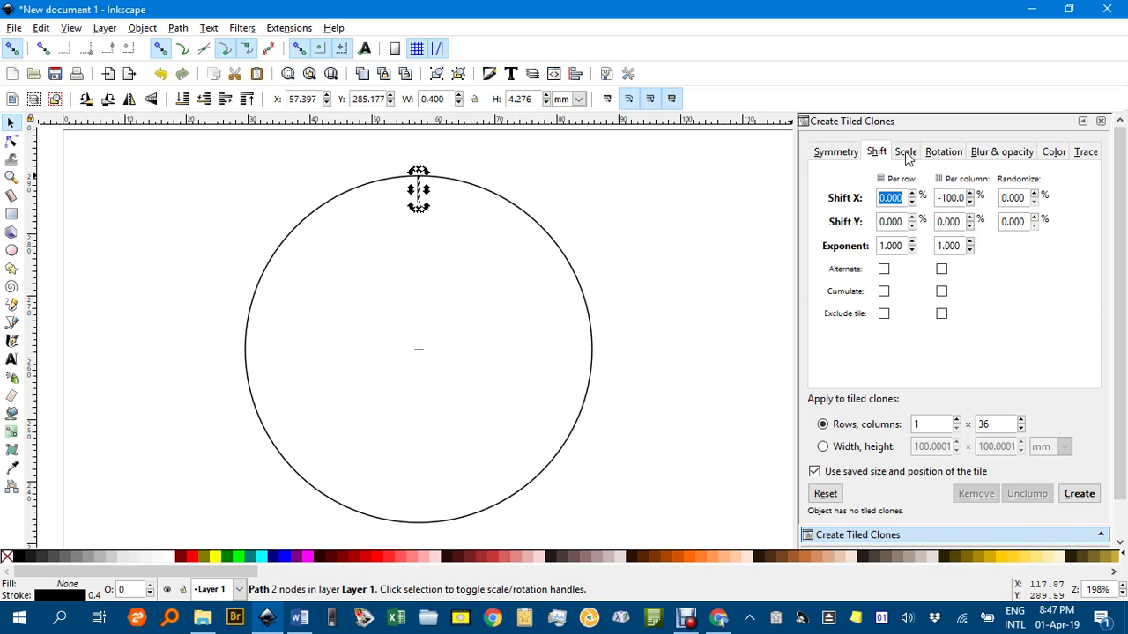
left_click(943, 152)
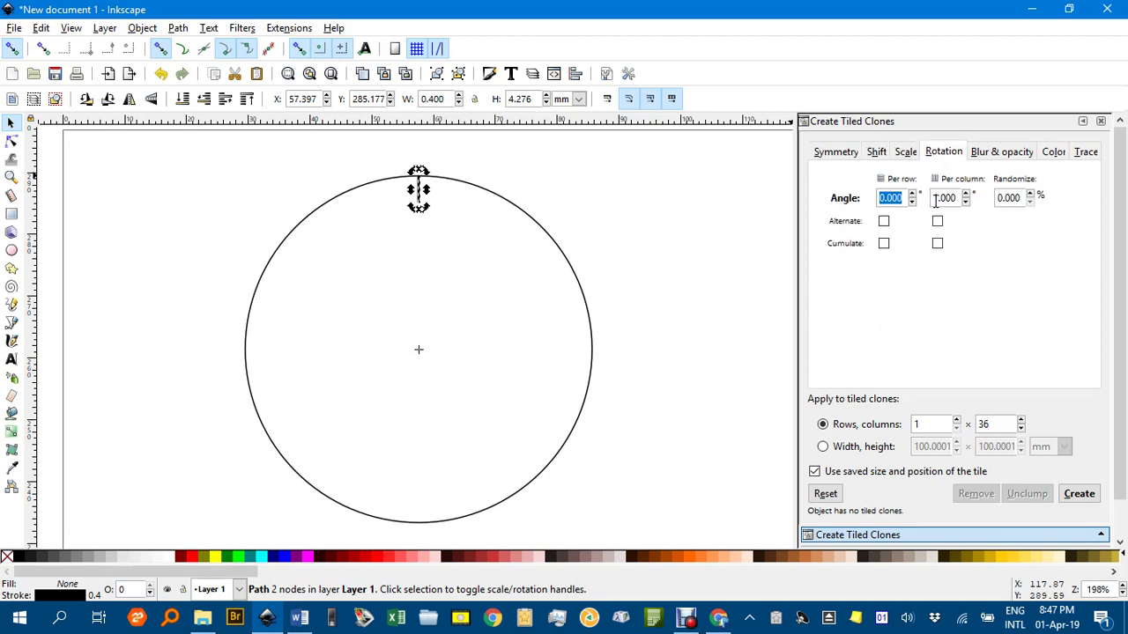
left_click_drag(935, 197, 958, 196)
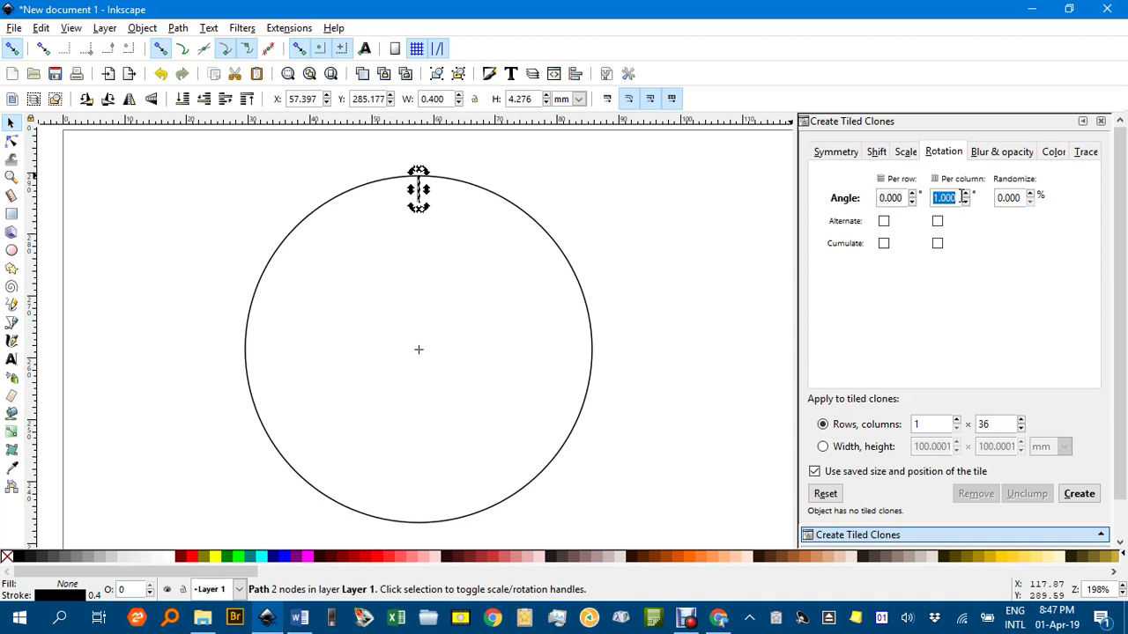
type("10")
left_click(877, 156)
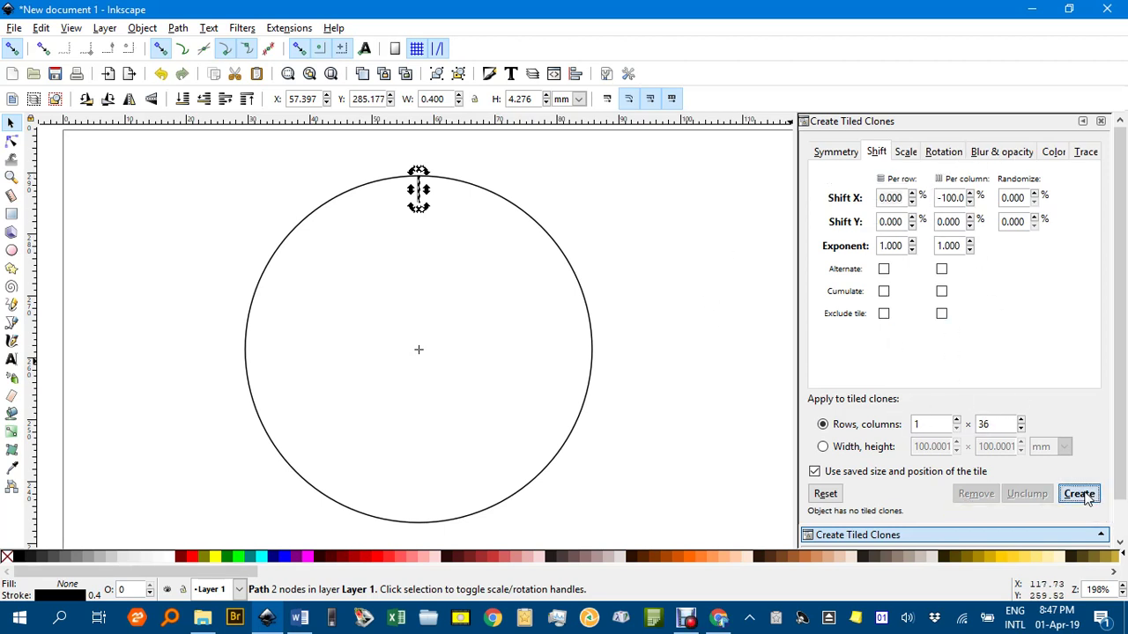
Step: Generate the 36 tick clones at 10° intervals, then zoom in and select the top clone
left_click(1079, 494)
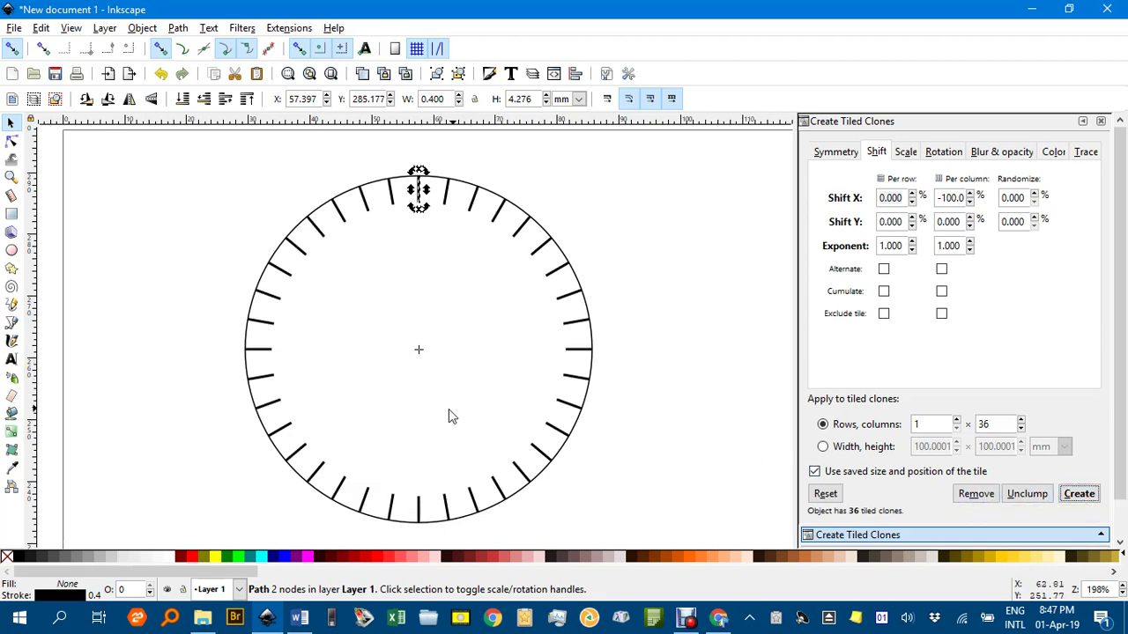
left_click(422, 305)
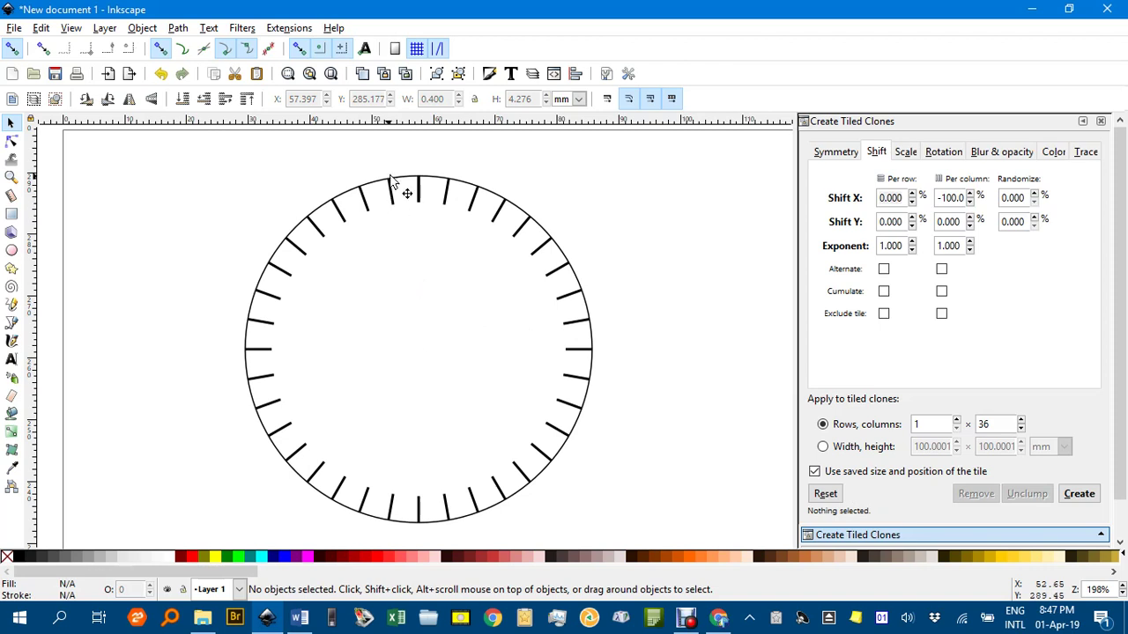
key("ctrl")
scroll(422, 201, "up", 2)
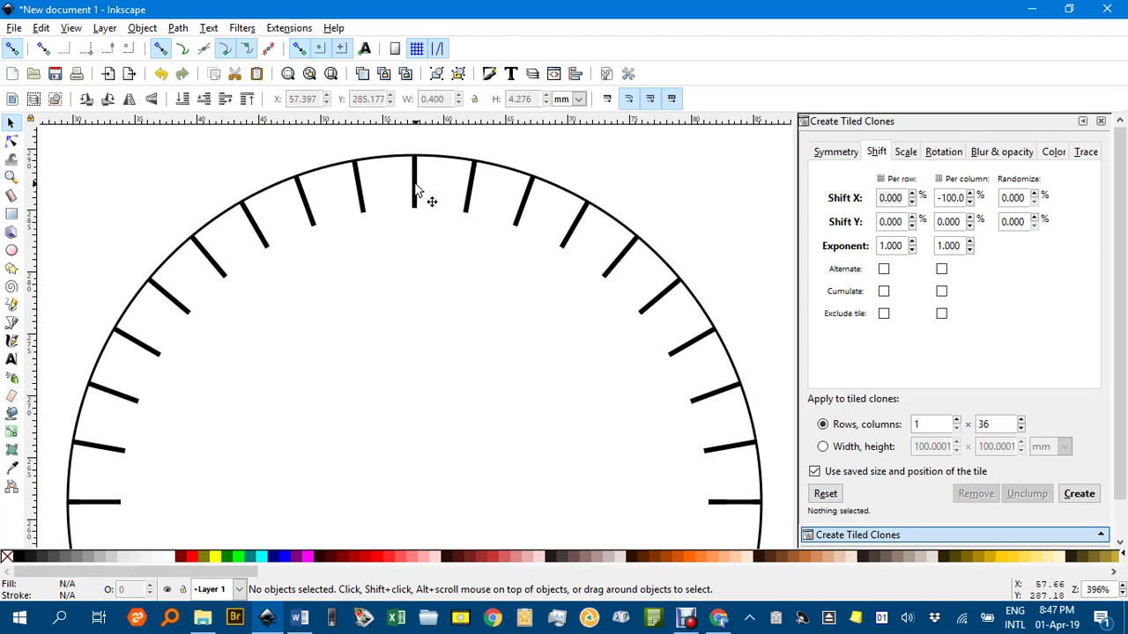
left_click(417, 192)
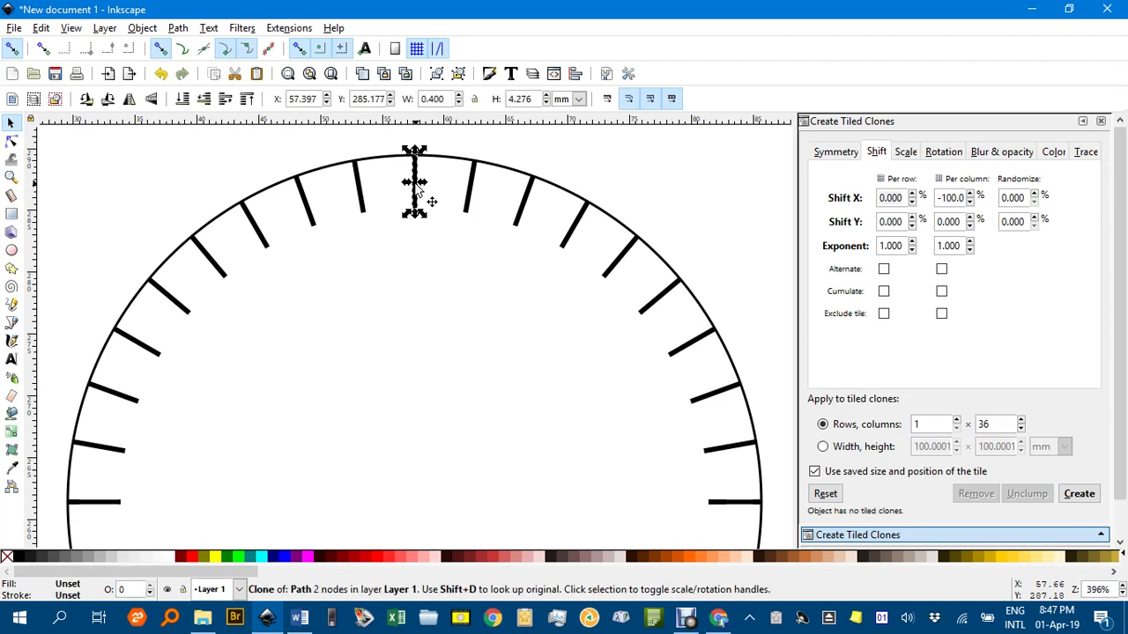
Step: Shorten the original tick, and with it all clones, to about 58% length
left_click(451, 241)
left_click(416, 199)
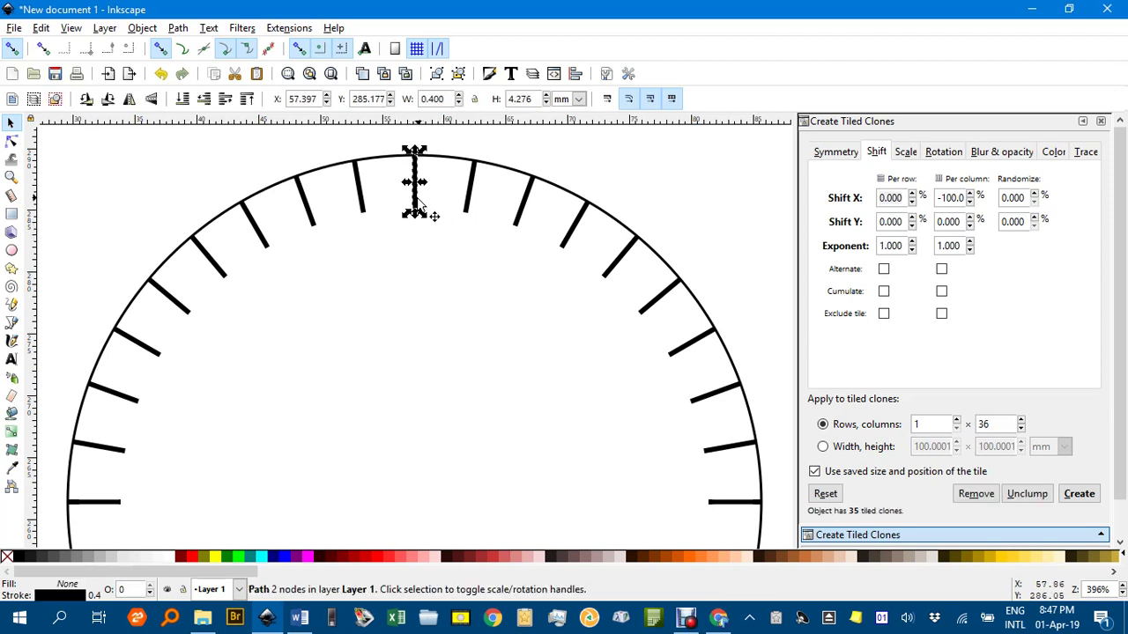
left_click_drag(416, 223, 415, 187)
left_click(467, 306)
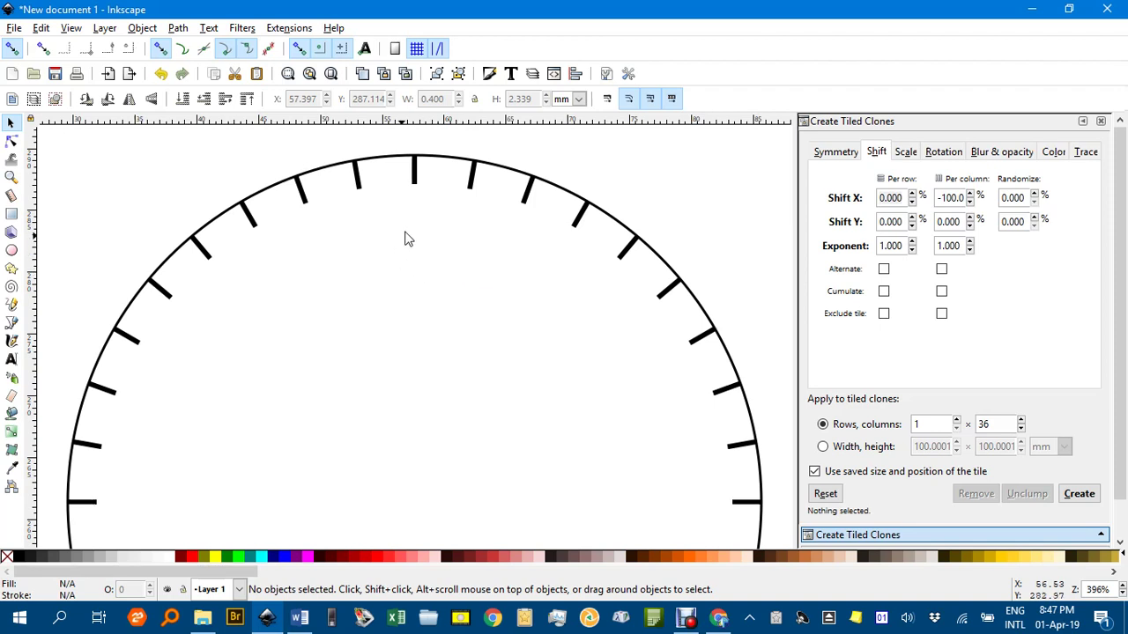
Step: Duplicate the top tick and snap the duplicate's rotation centre to the circle's centre
left_click(416, 176)
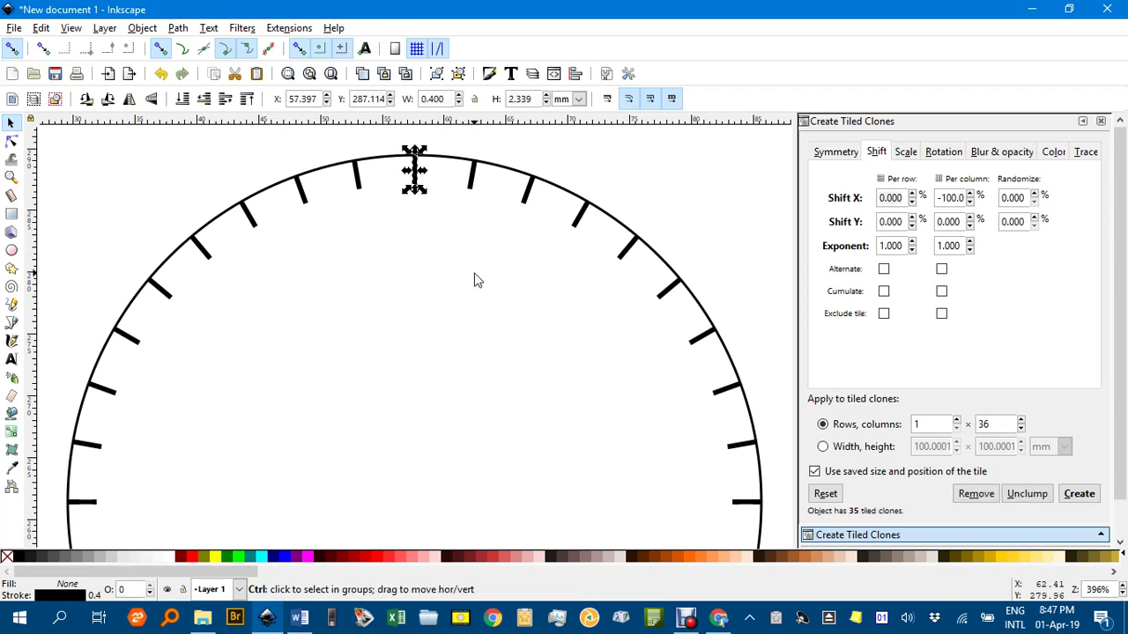
key("ctrl+d")
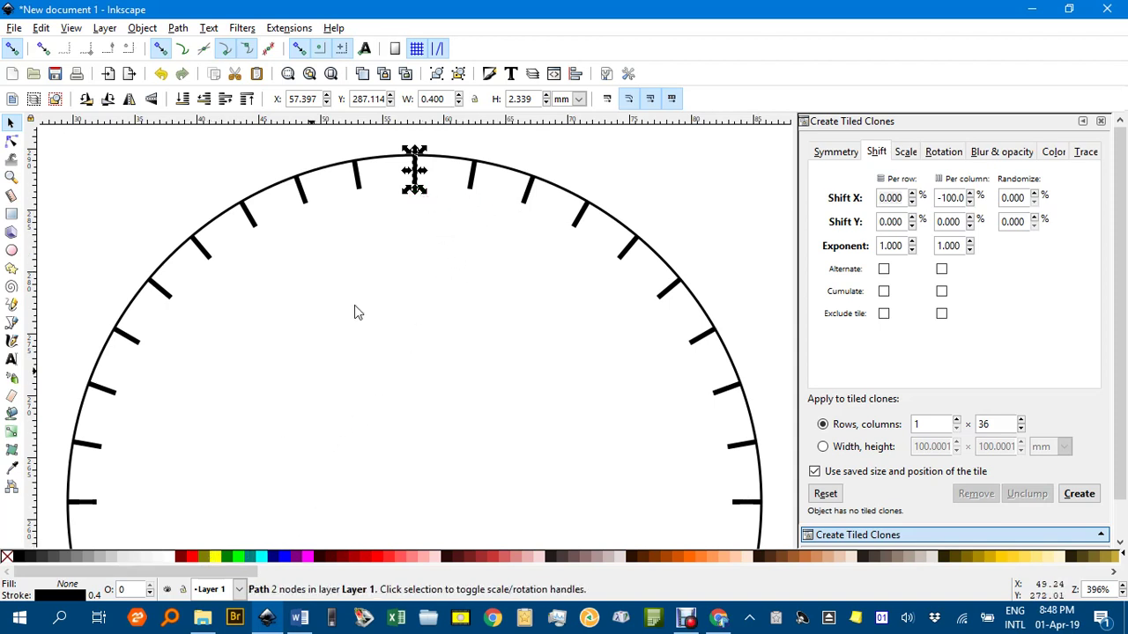
left_click(417, 186)
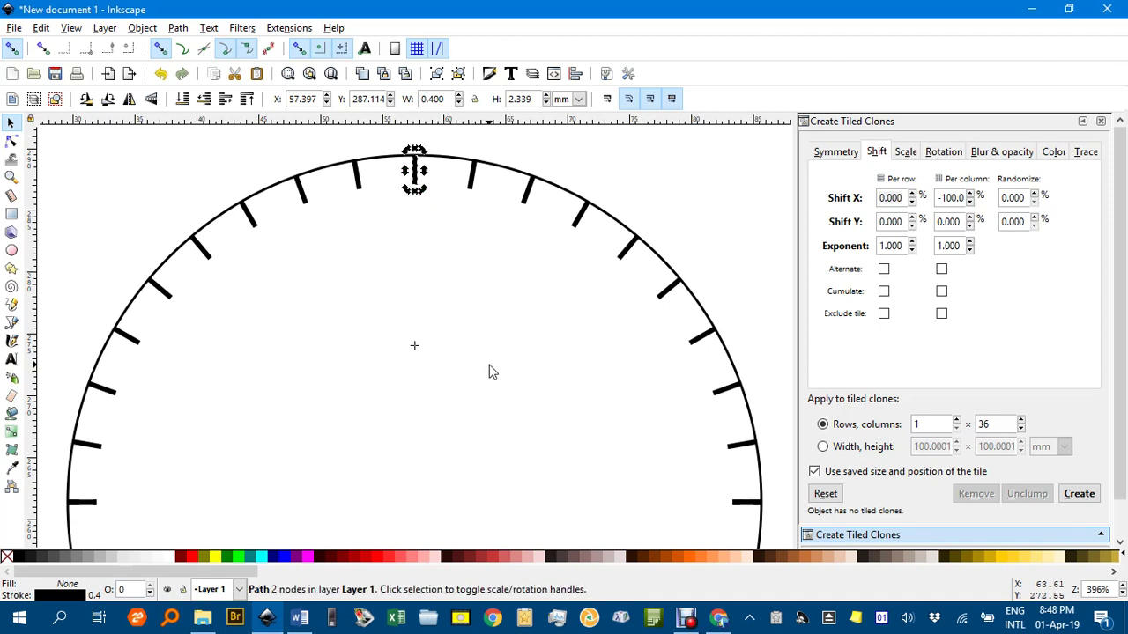
scroll(515, 372, "down", 3)
left_click_drag(418, 246, 424, 416)
scroll(474, 364, "up", 3)
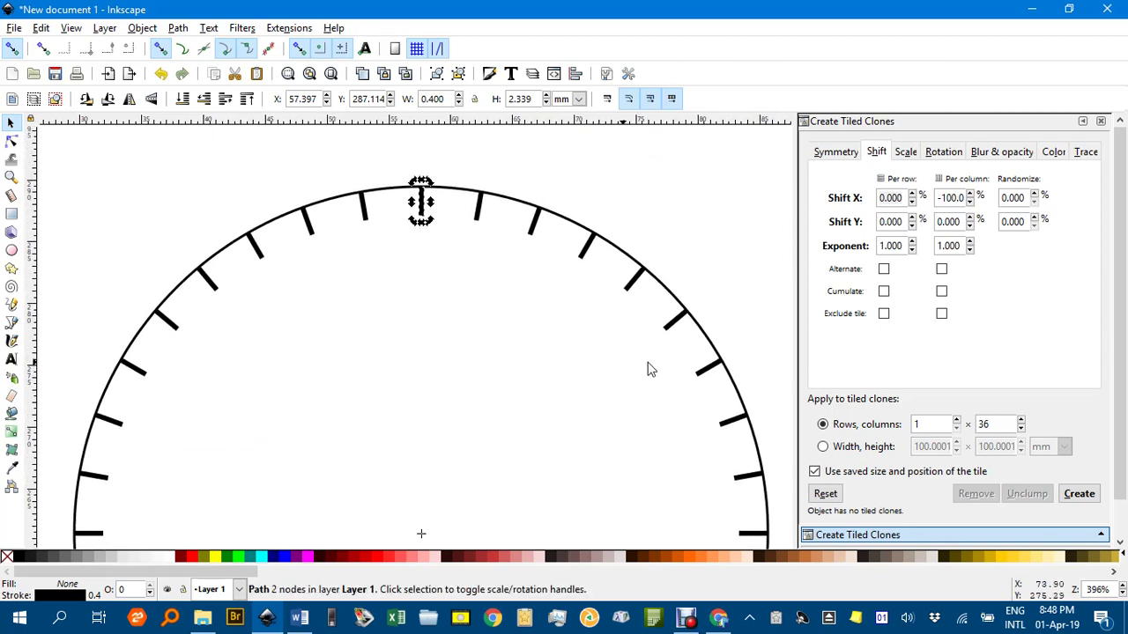
Step: Lower the duplicate tick's stroke width from 0.400 mm to 0.100 mm
key("ctrl+shift+f")
key("ctrl+shift+m")
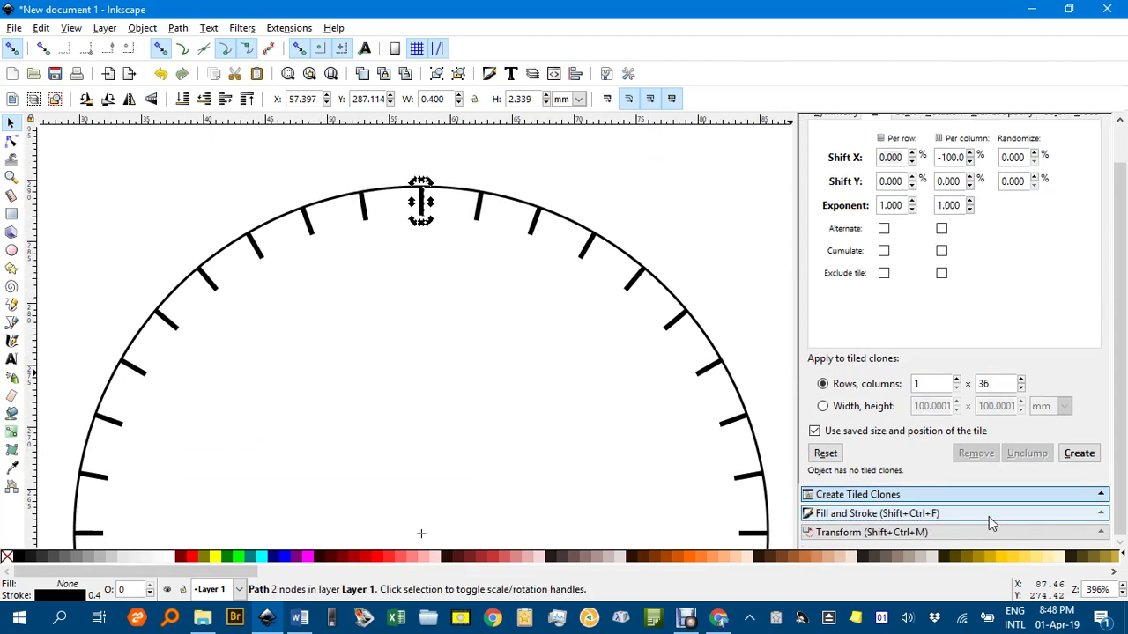
left_click(867, 514)
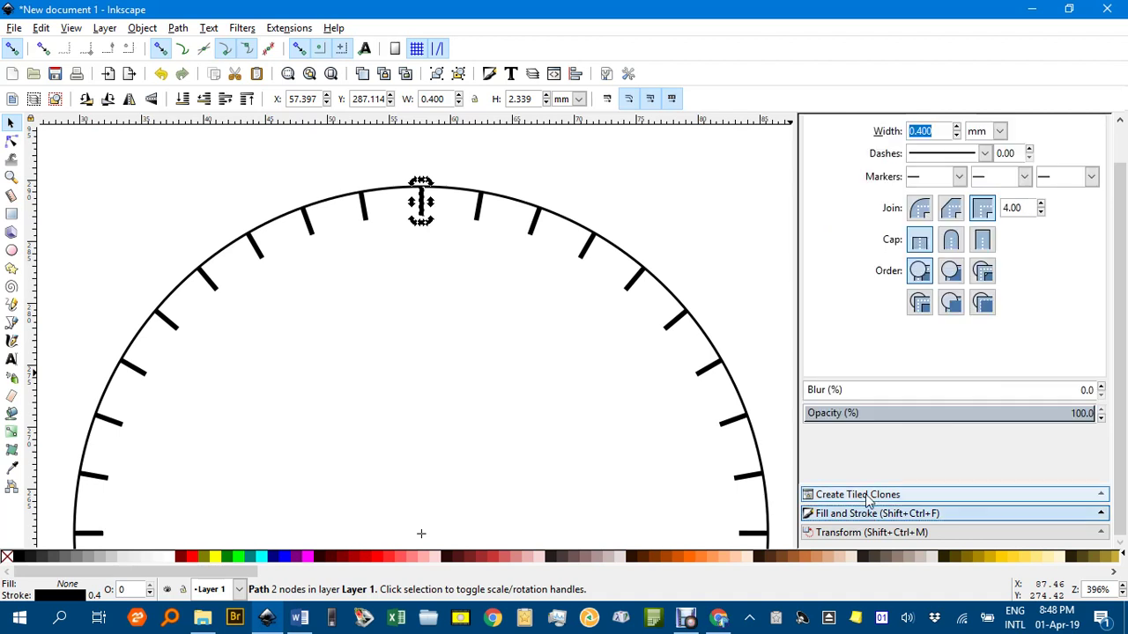
left_click(956, 137)
left_click(956, 137)
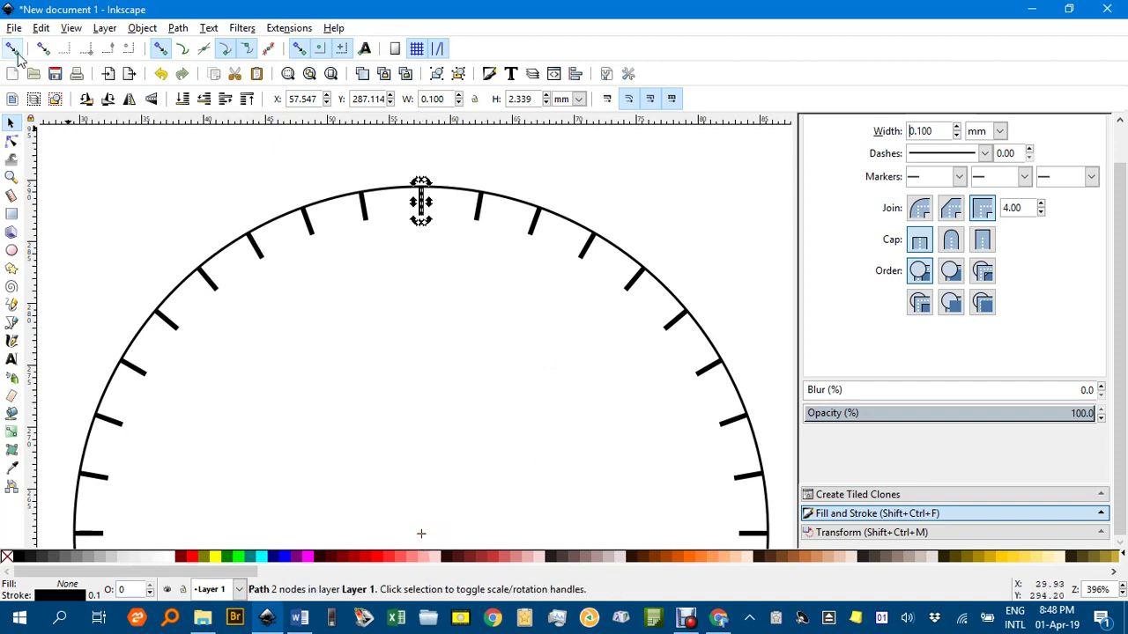
Step: Open Create Tiled Clones for the thin tick and set 360 columns
left_click(41, 27)
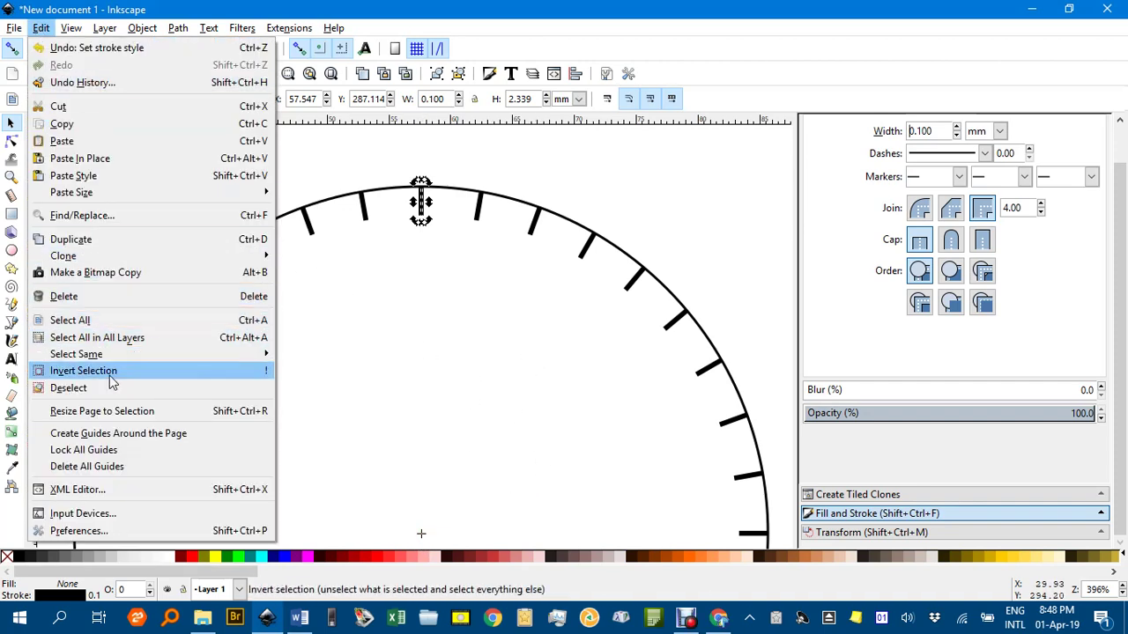
mouse_move(93, 256)
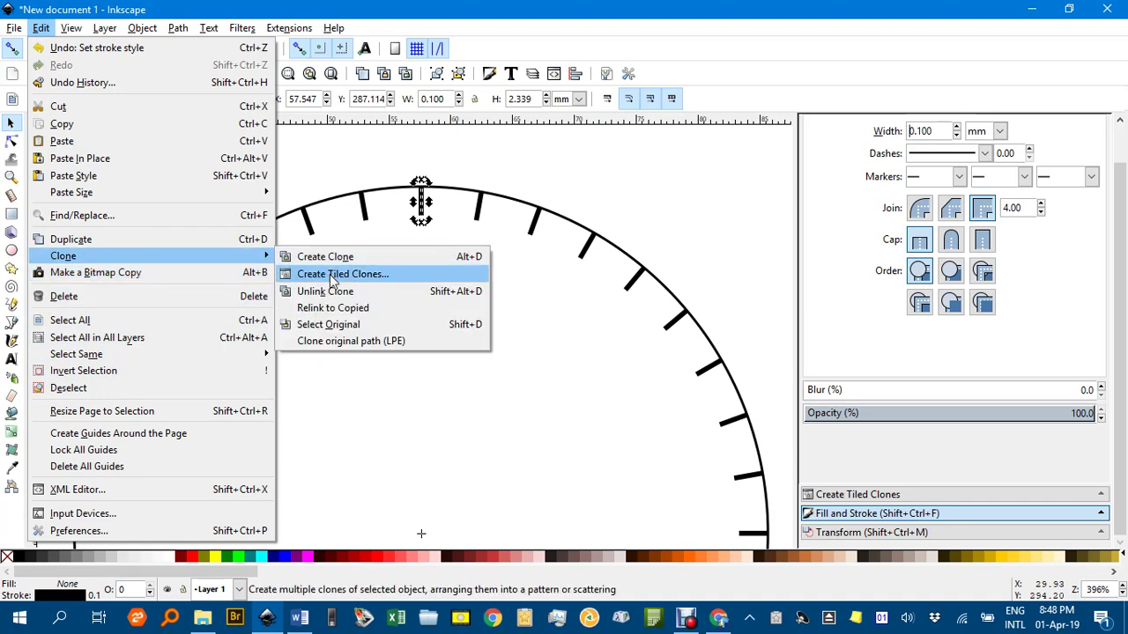
left_click(331, 274)
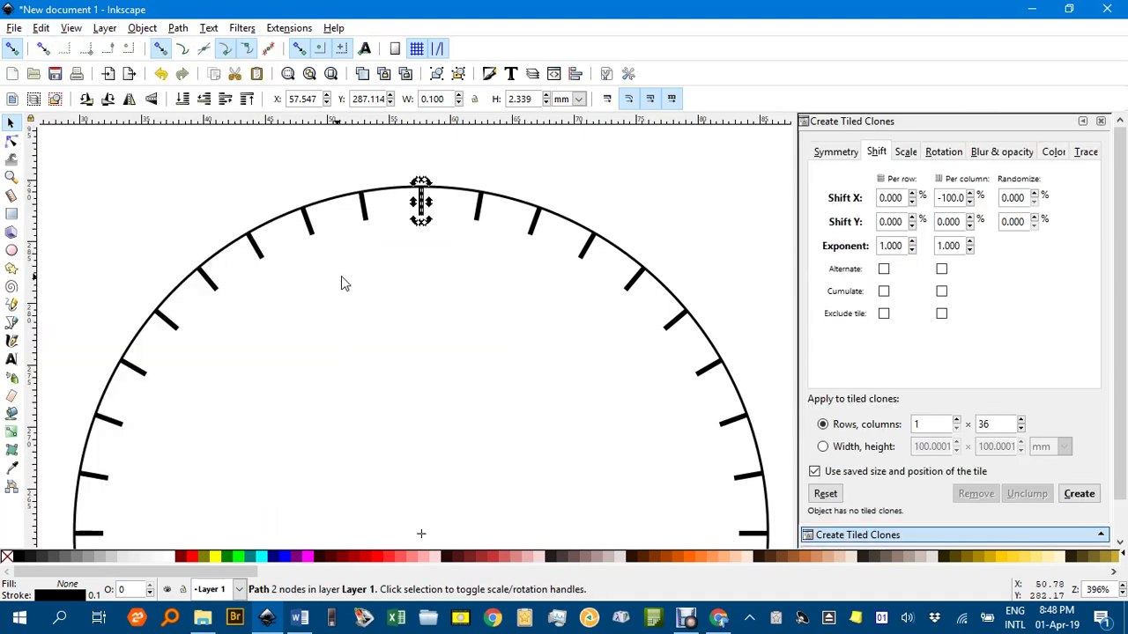
left_click(833, 153)
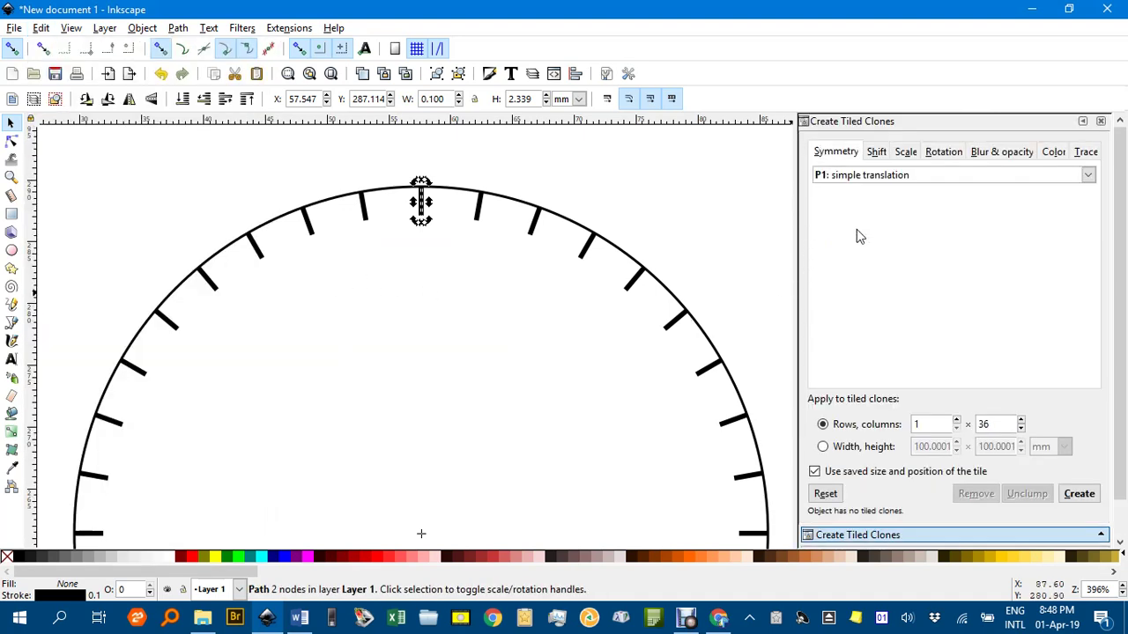
left_click(991, 423)
type("360")
Step: Set a 1° per-column rotation and create the 360 fine tick clones
left_click(876, 154)
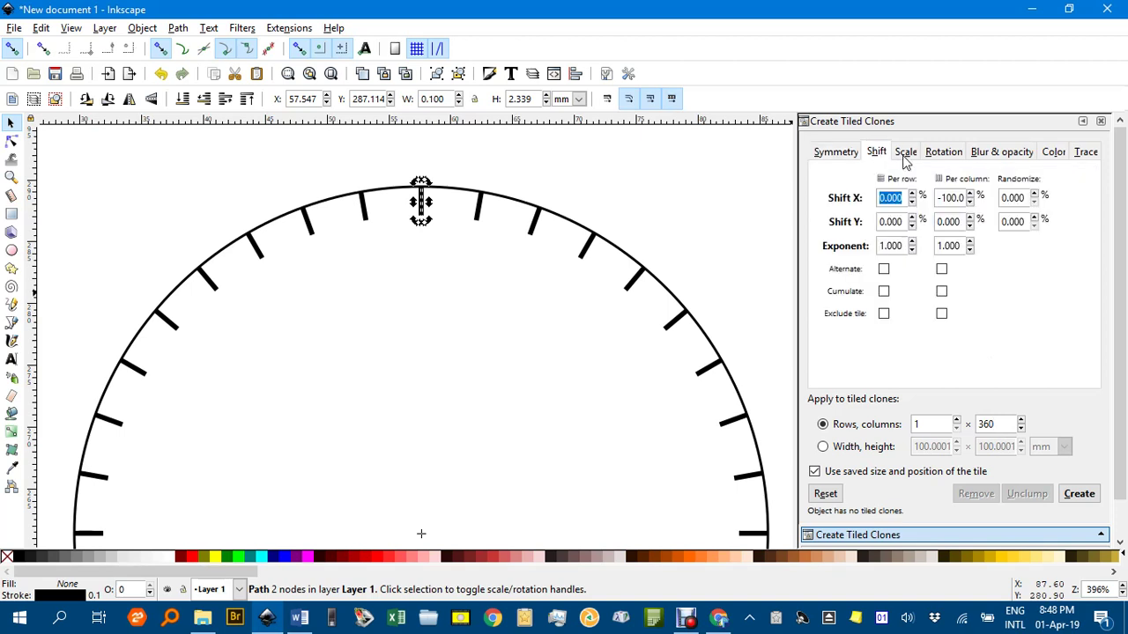
left_click(906, 153)
left_click(938, 155)
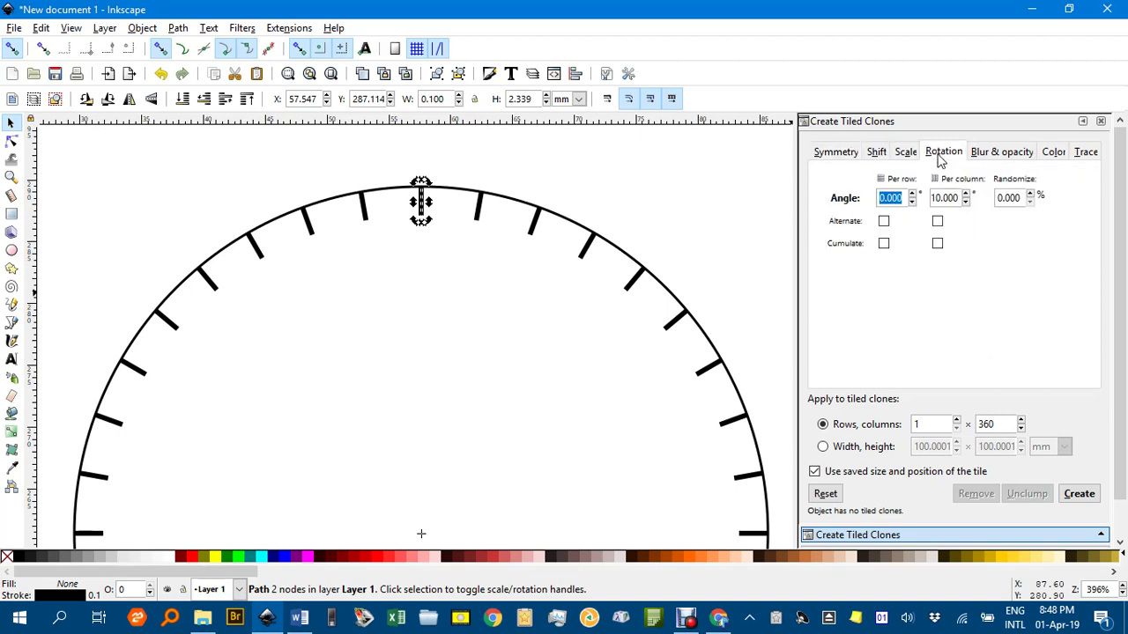
left_click(957, 199)
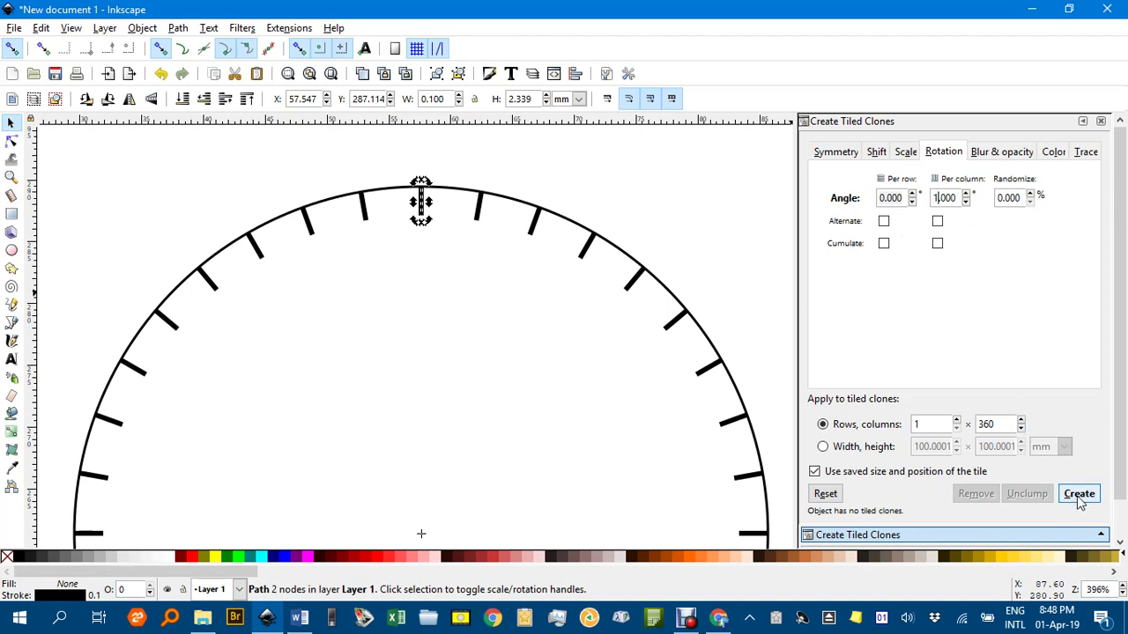
left_click(1077, 499)
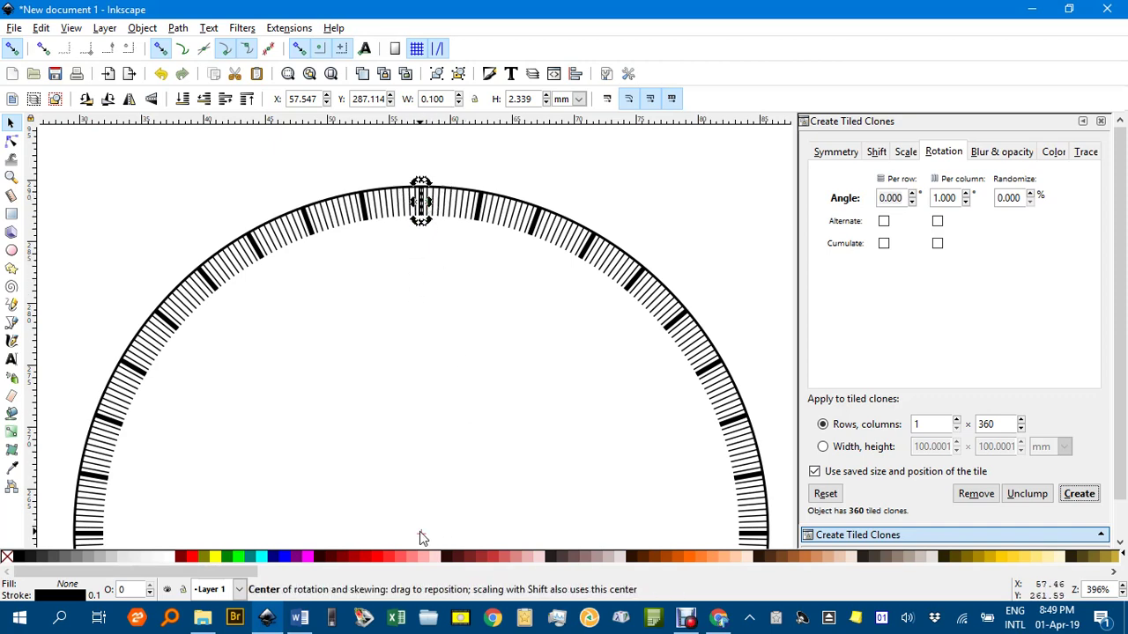
Step: Shorten the original 1° tick and its clones to about half the 10° tick length
scroll(430, 228, "up", 4)
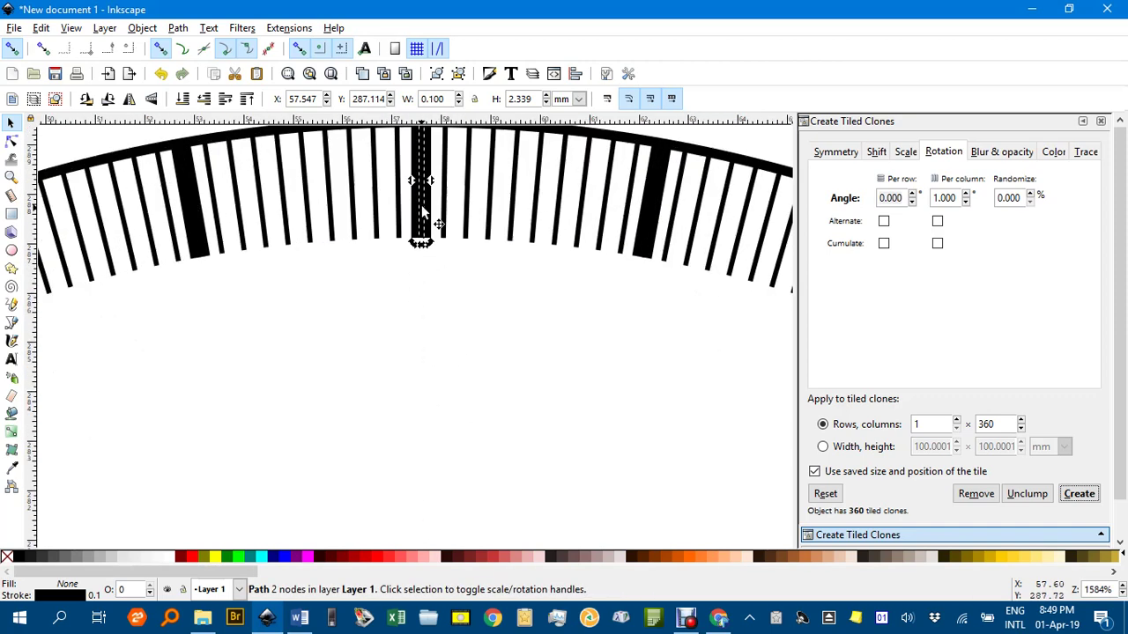
left_click(427, 278)
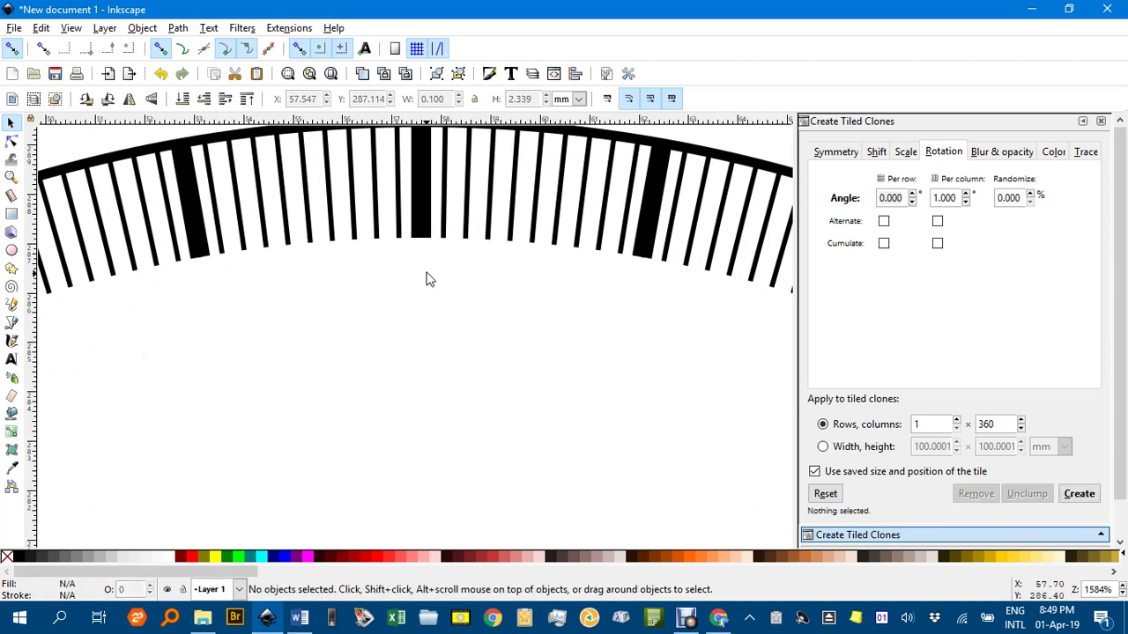
left_click(420, 179)
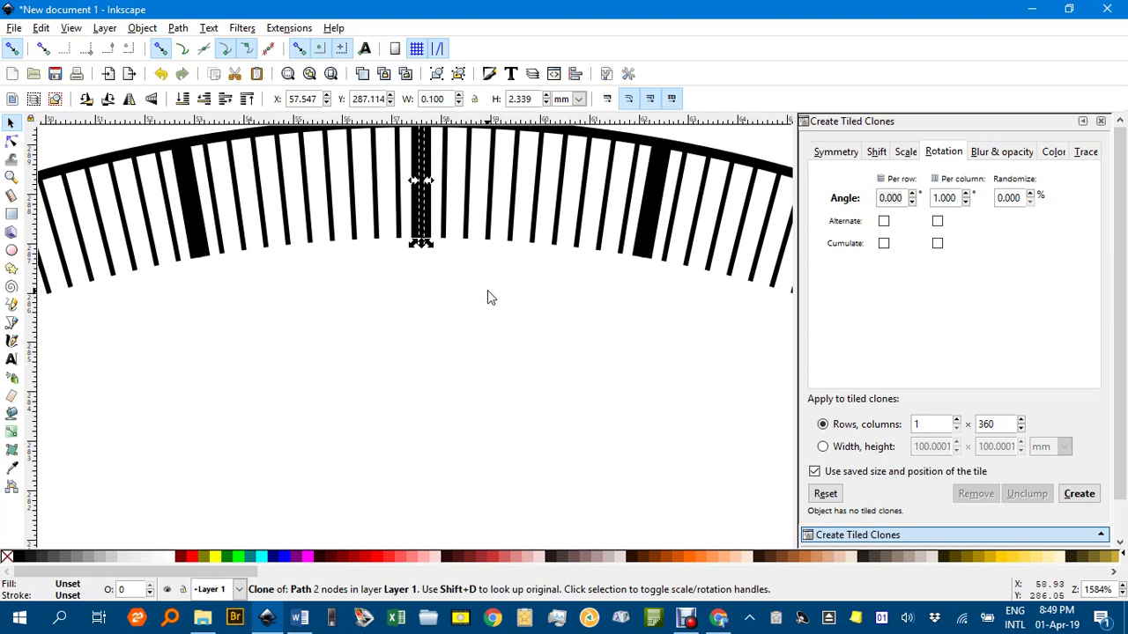
left_click(485, 284)
left_click(420, 181)
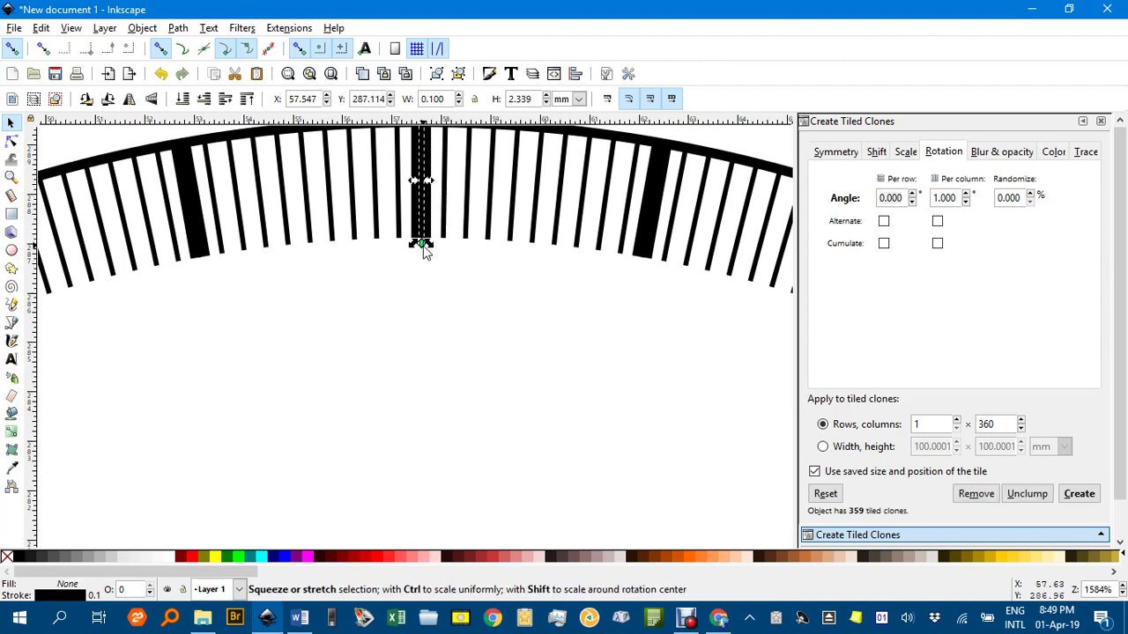
mouse_move(422, 246)
left_mouse_down()
mouse_move(417, 190)
mouse_move(429, 228)
left_mouse_up()
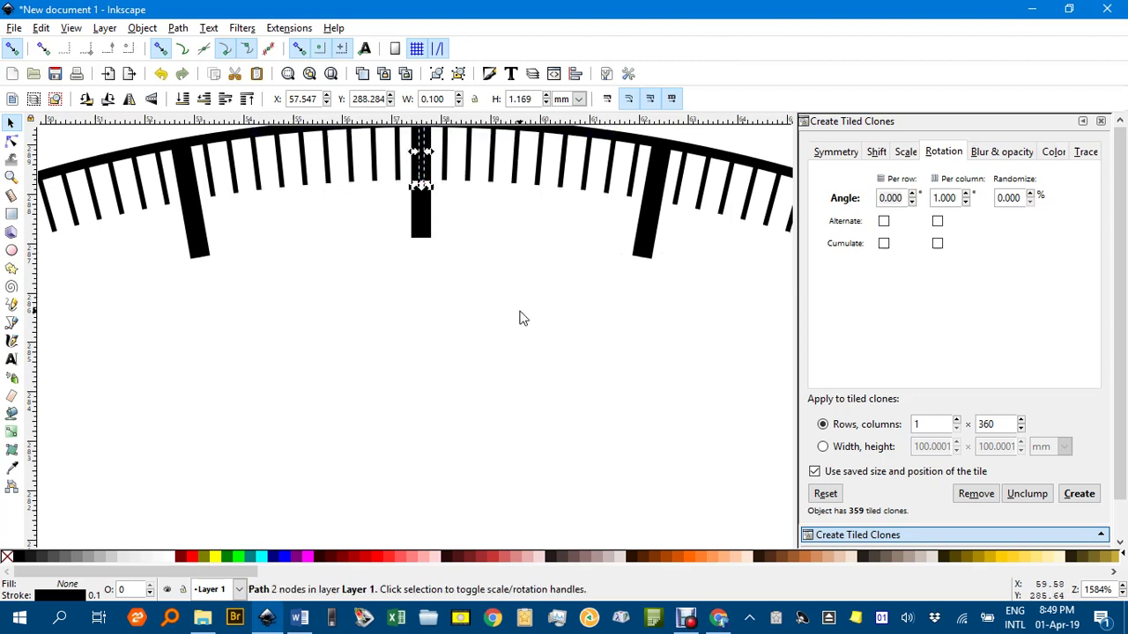
scroll(520, 318, "down", 4)
left_click(568, 236)
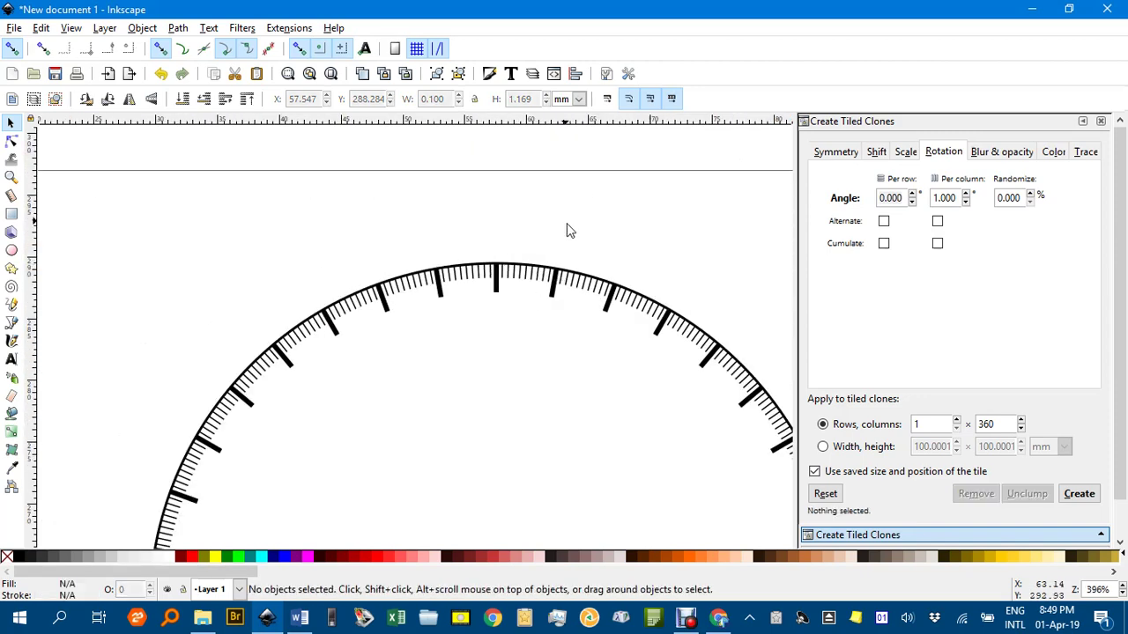
scroll(586, 327, "down", 1)
left_click_drag(581, 327, 501, 191)
left_click_drag(537, 252, 557, 313)
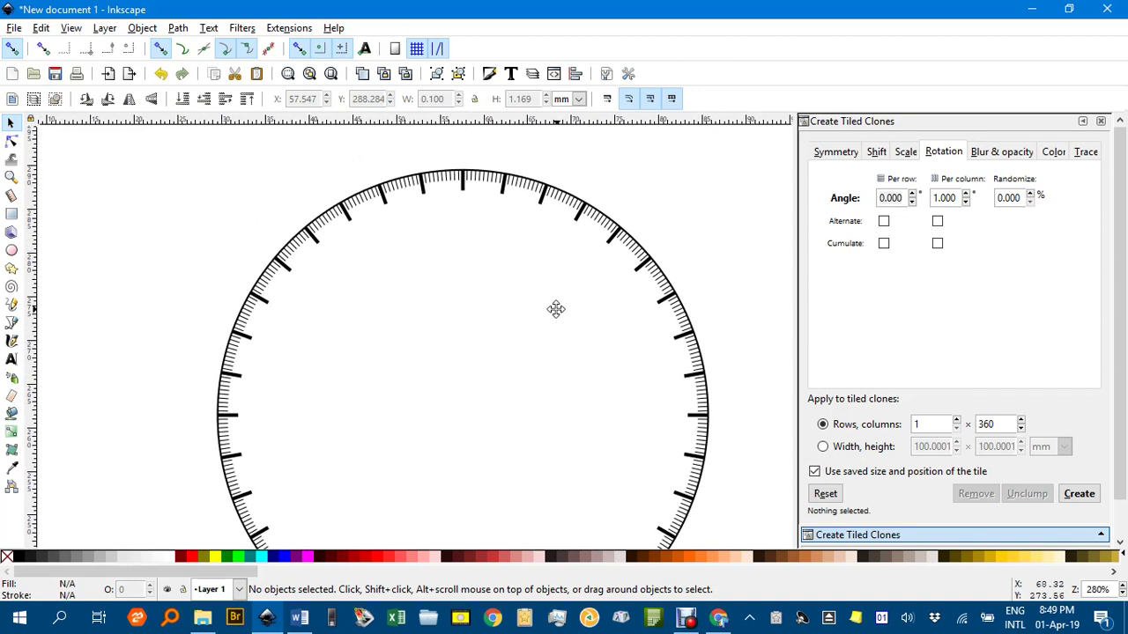
scroll(465, 196, "up", 1)
scroll(462, 220, "up", 4)
Step: Thin the original 10° tick's stroke to 0.2 mm
left_click(466, 266)
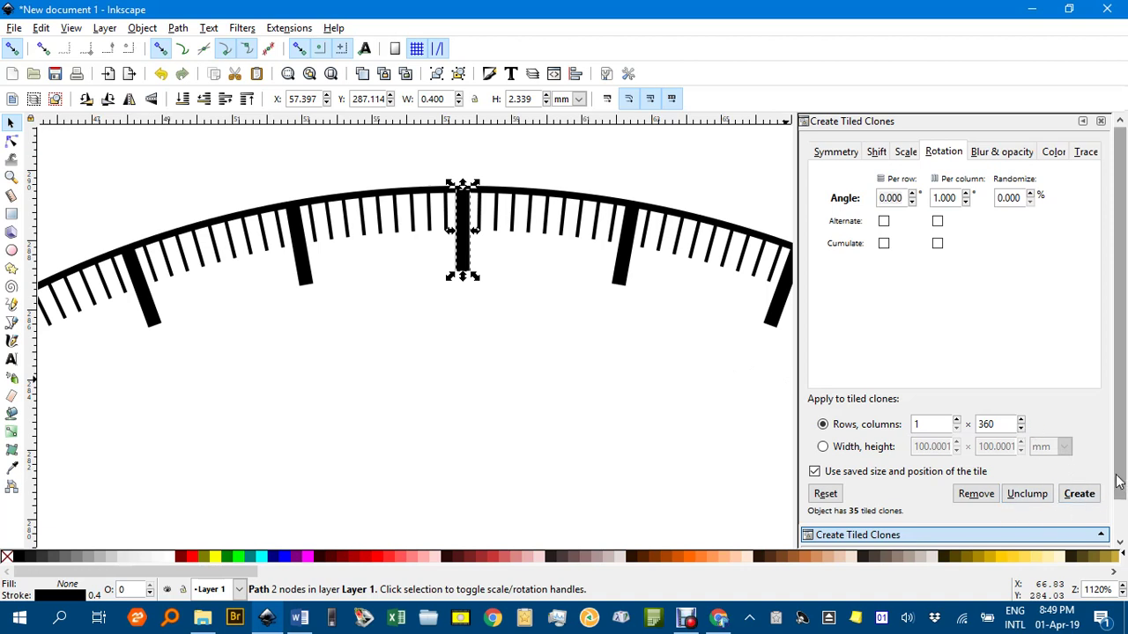
scroll(1084, 493, "down", 1)
left_click(925, 515)
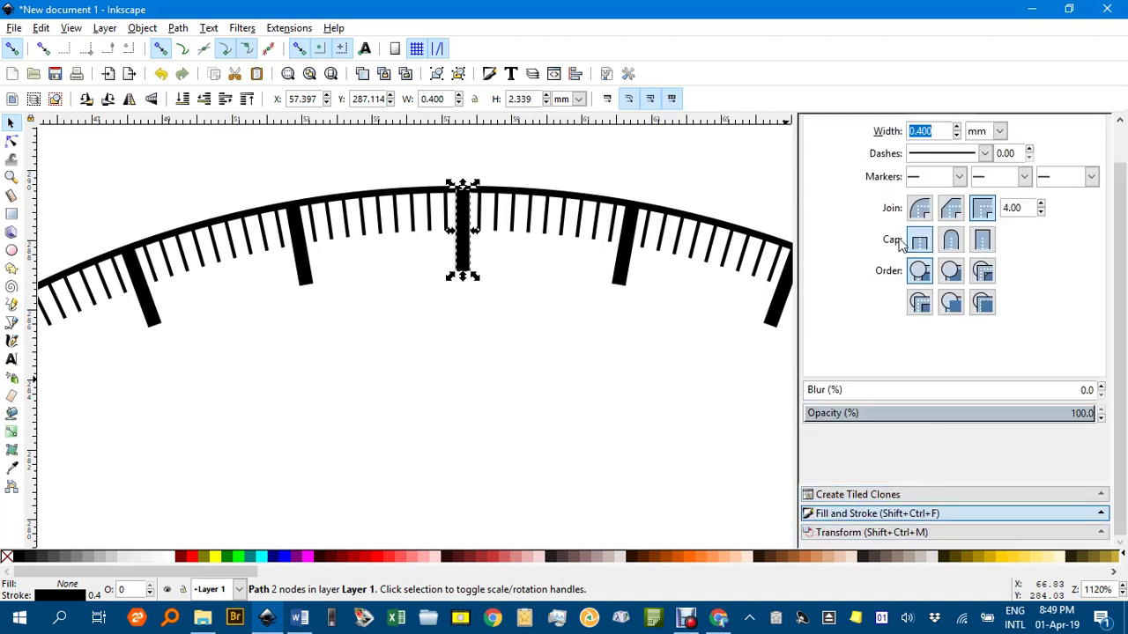
left_click(956, 136)
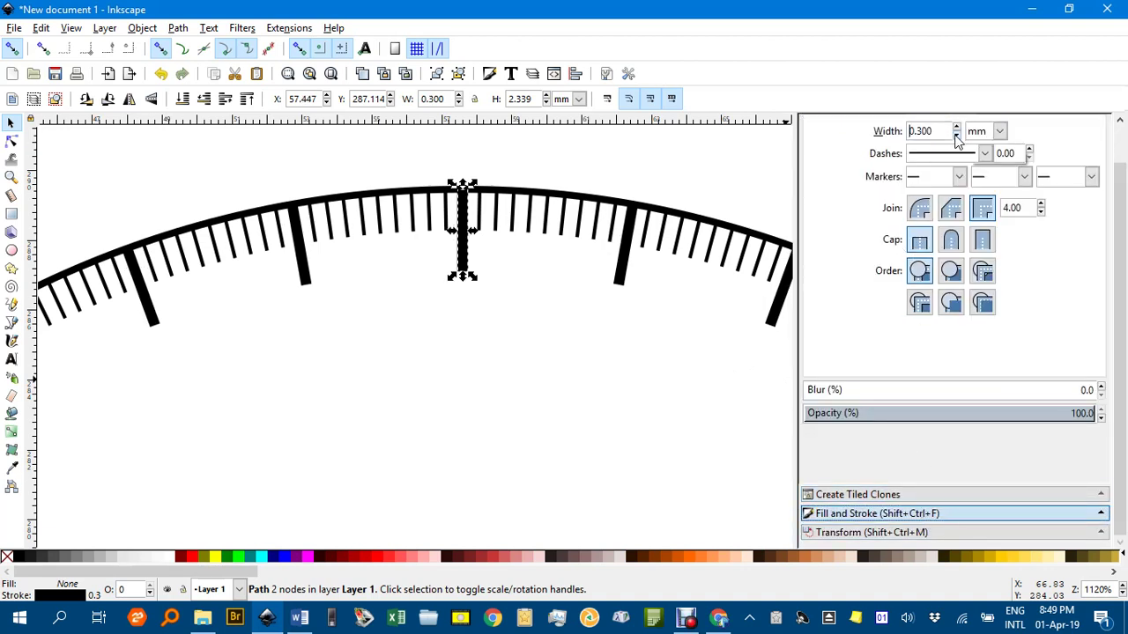
left_click(956, 136)
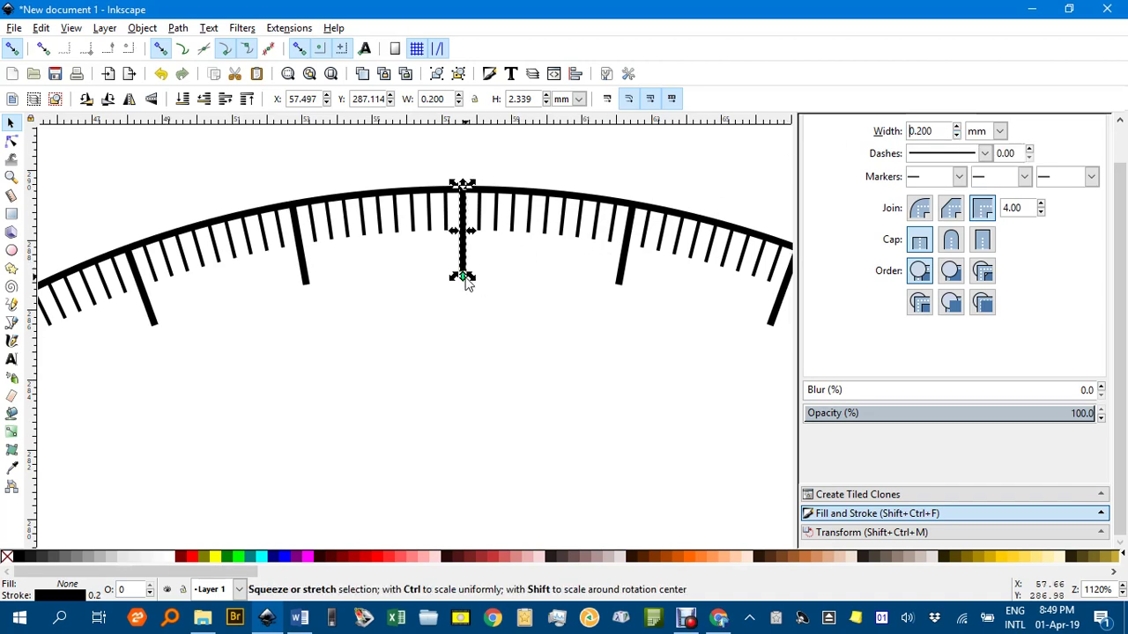
Step: Move the 10° tick's rotation centre onto the dial's centre
scroll(466, 292, "down", 2)
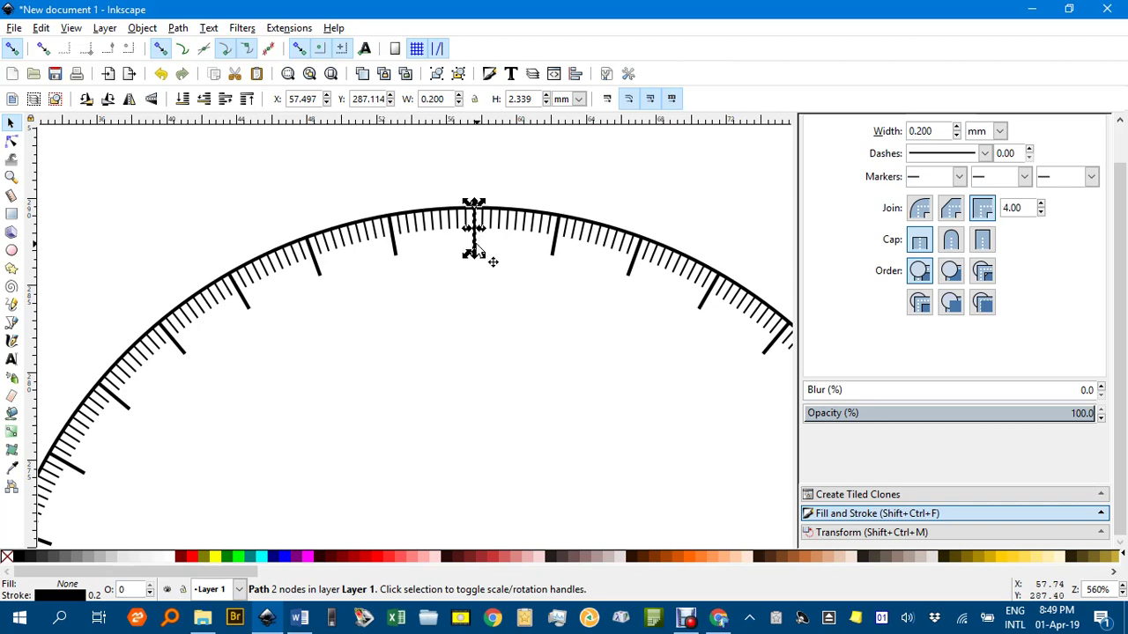
left_click(492, 253)
scroll(551, 276, "down", 2)
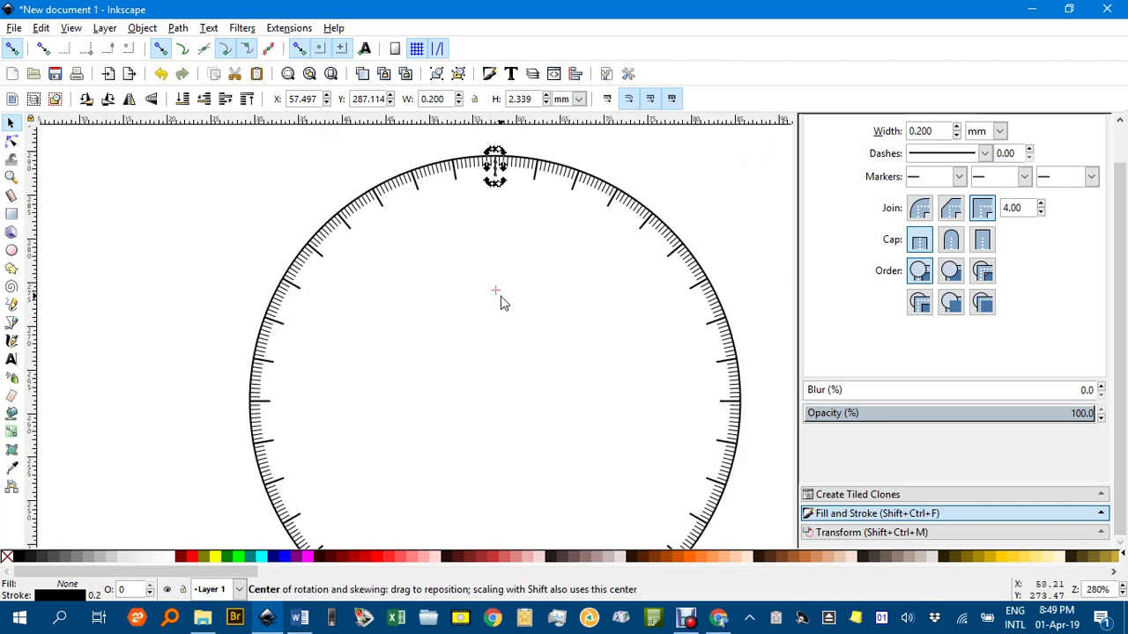
left_click_drag(496, 292, 500, 411)
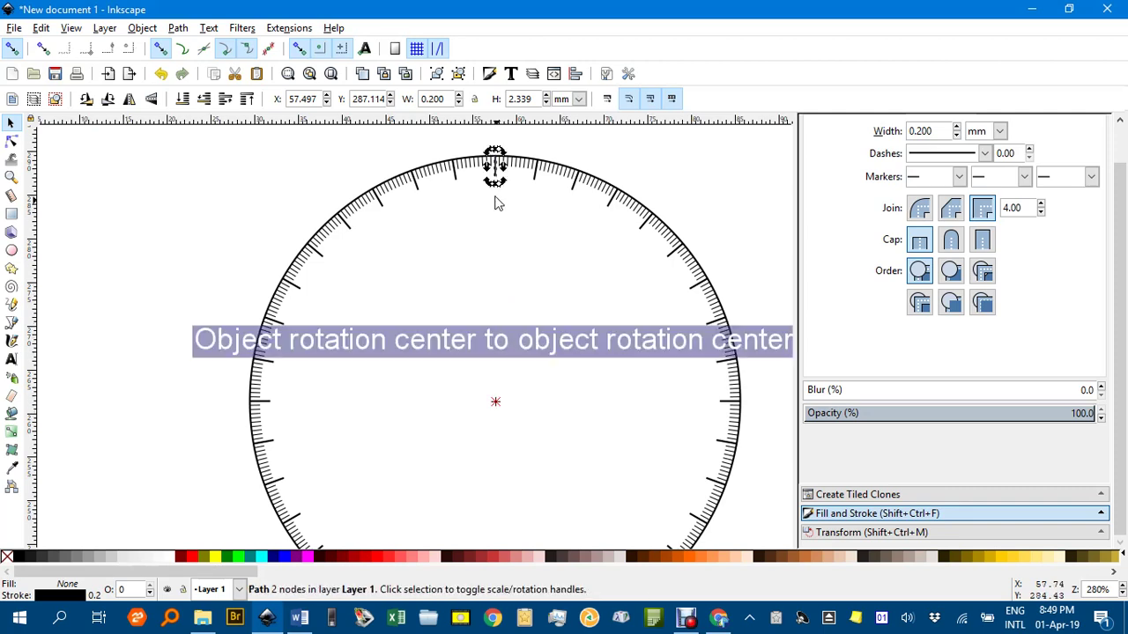
Step: Shorten the 10° tick and its clones to 1.169 mm
scroll(509, 184, "up", 3)
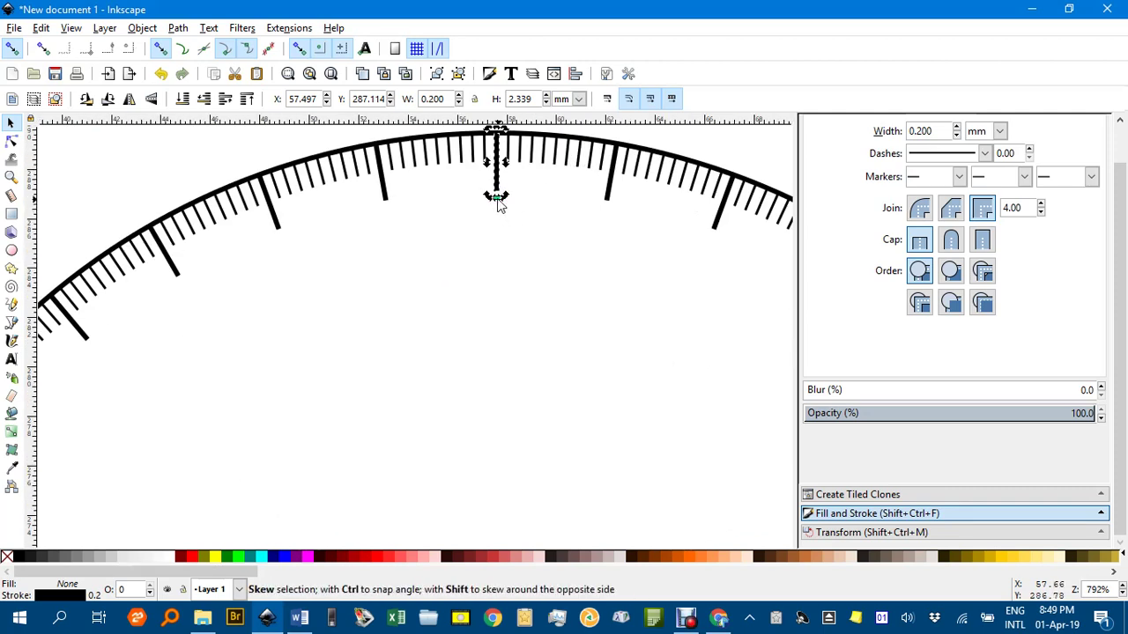
left_click_drag(525, 204, 536, 244)
left_click(516, 254)
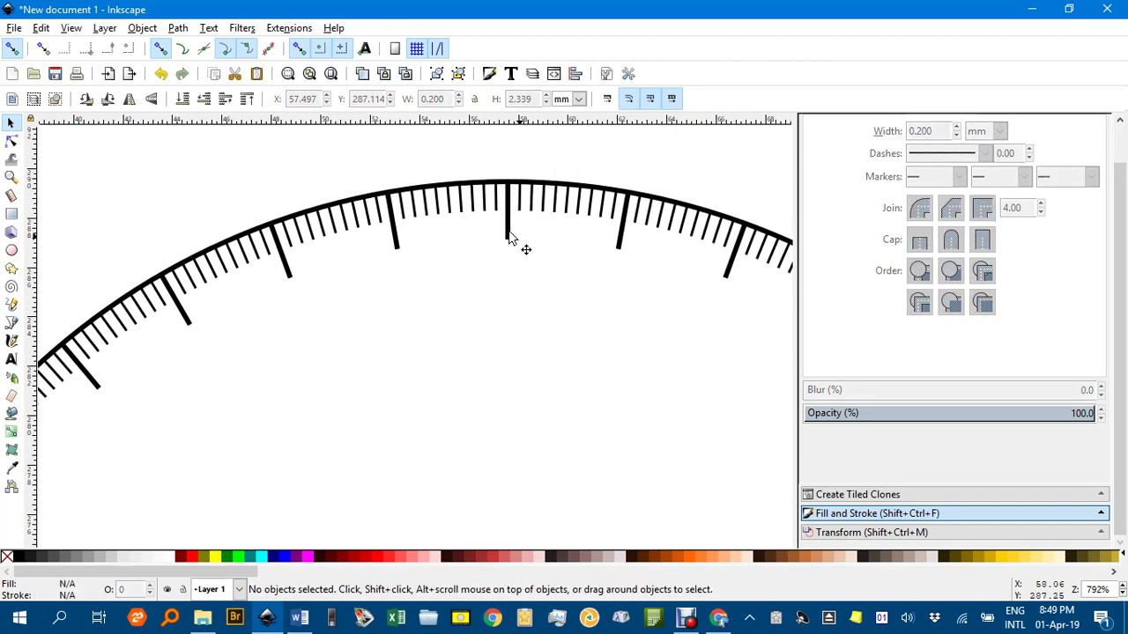
left_click(507, 219)
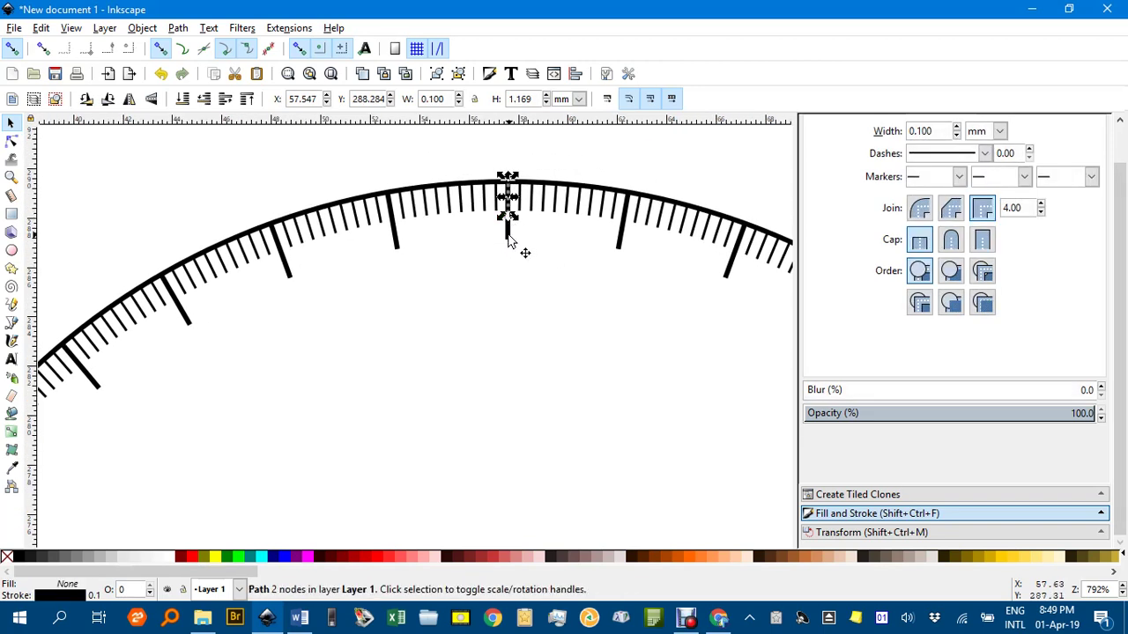
left_click_drag(511, 253, 511, 239)
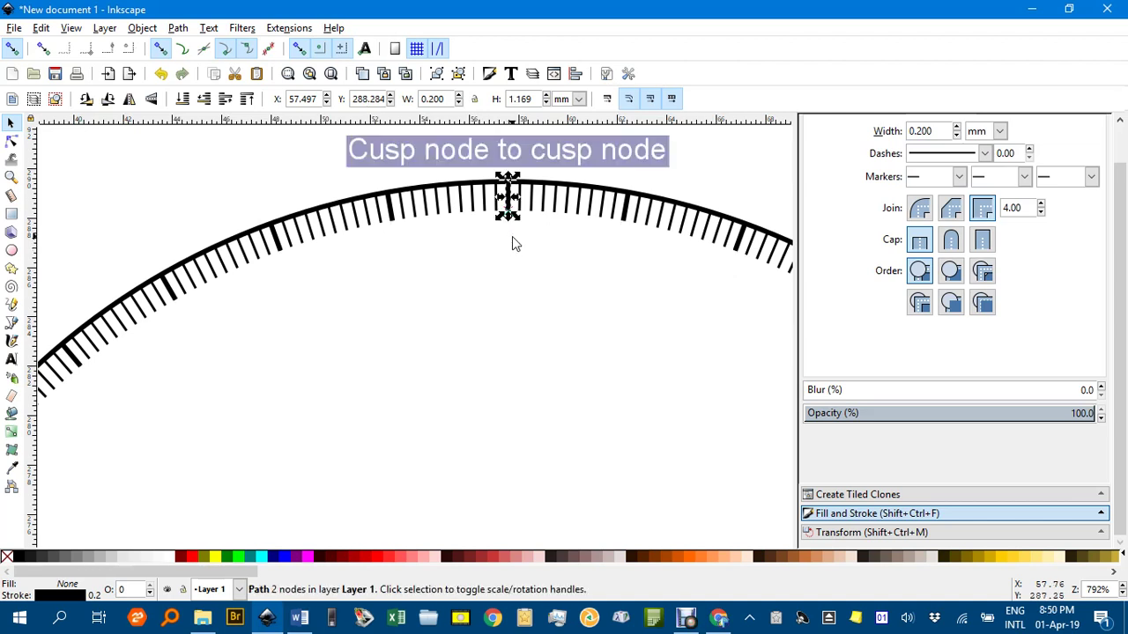
Step: With snapping off, stretch the bold 10° tick to 1.559 mm so it outlasts the 1° ticks
left_click(11, 49)
scroll(506, 225, "up", 3)
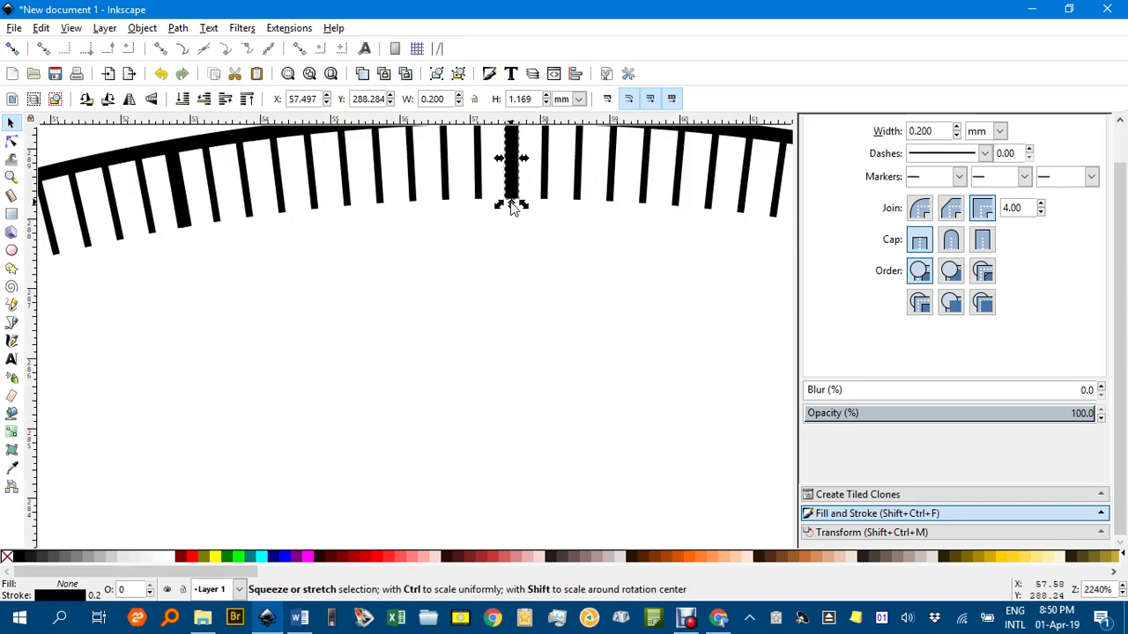
left_click_drag(512, 205, 514, 235)
scroll(569, 263, "down", 6)
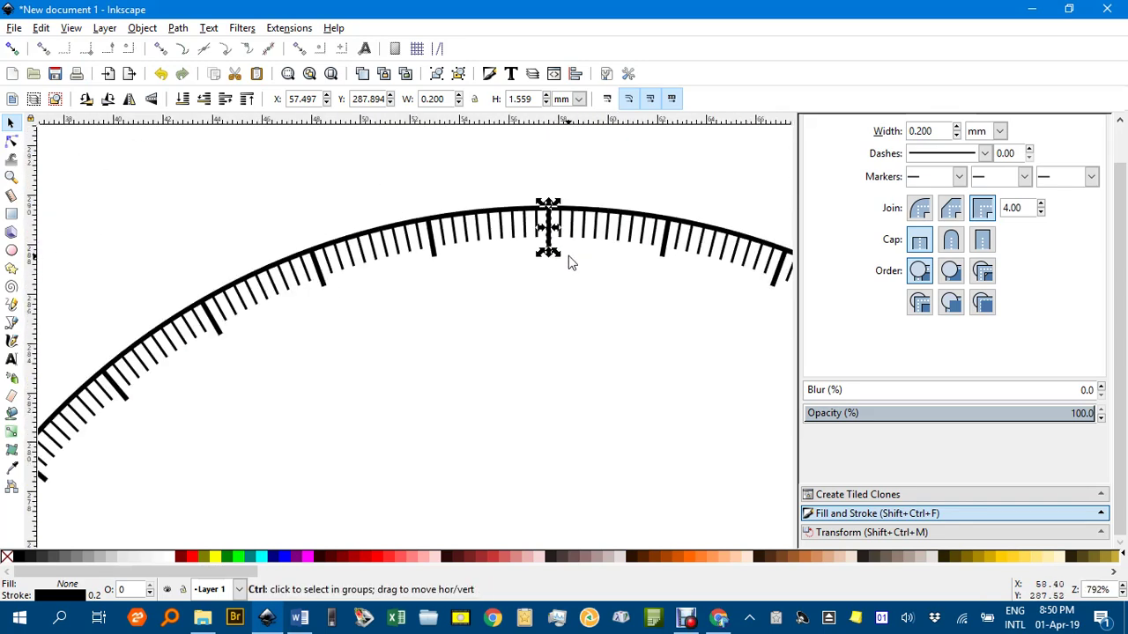
left_click(599, 200)
scroll(498, 201, "down", 3)
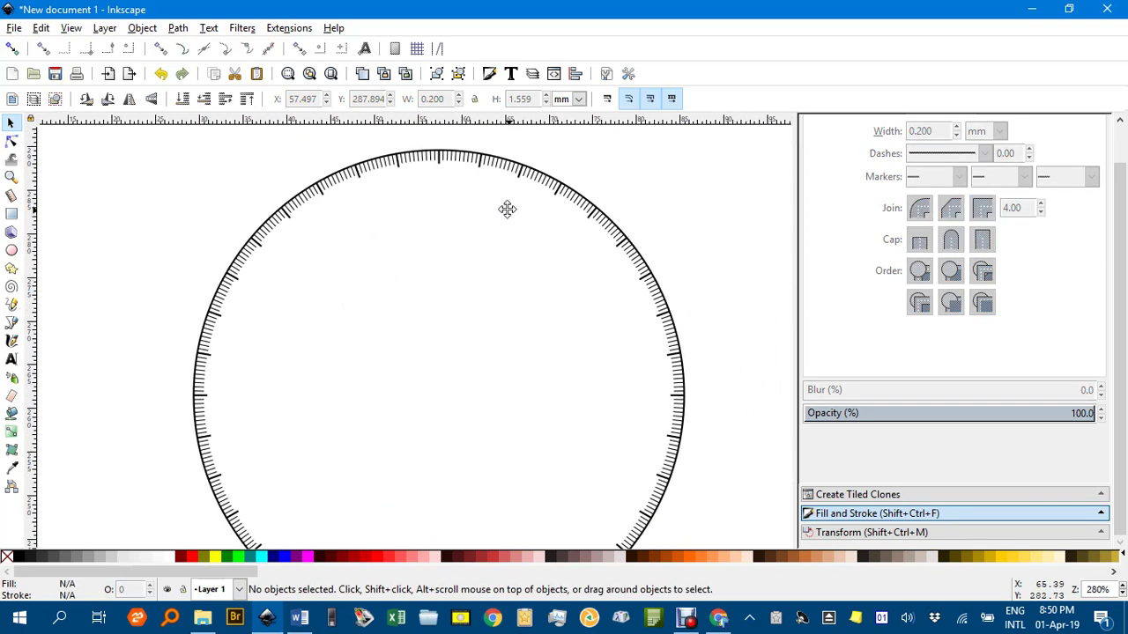